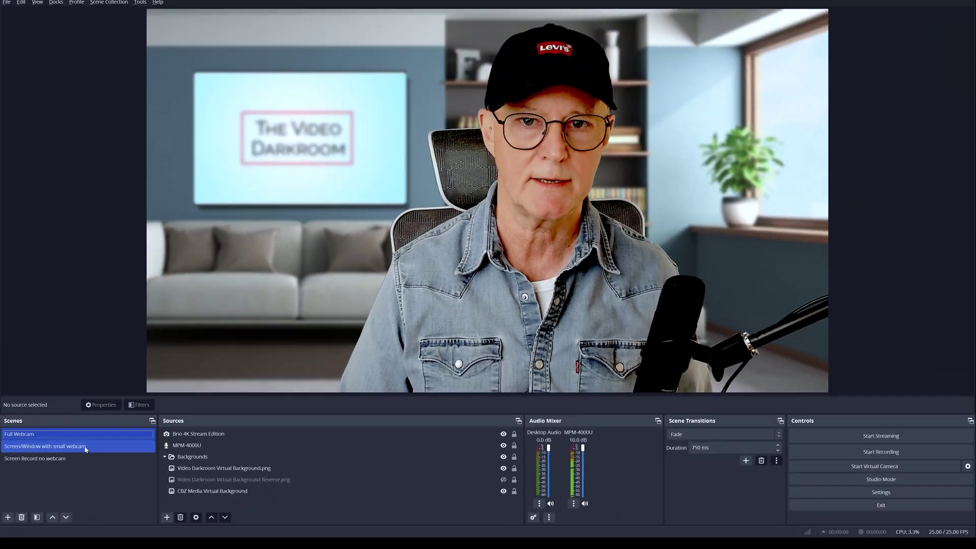
Select the 'Screen Record no webcam' entry in the Scenes list
left_click(138, 397)
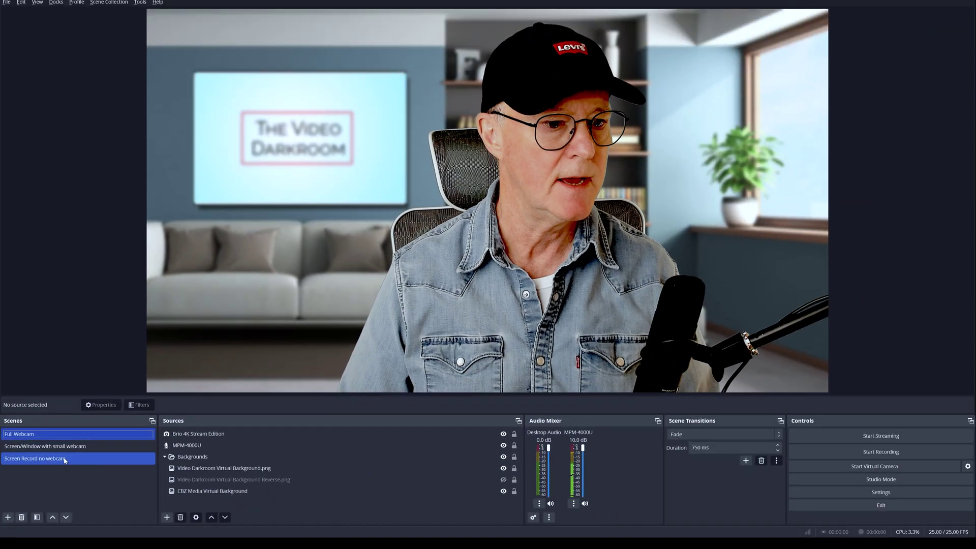
Preview the Screen/Window with small webcam scene, then go back to Screen Record no webcam
left_click(70, 459)
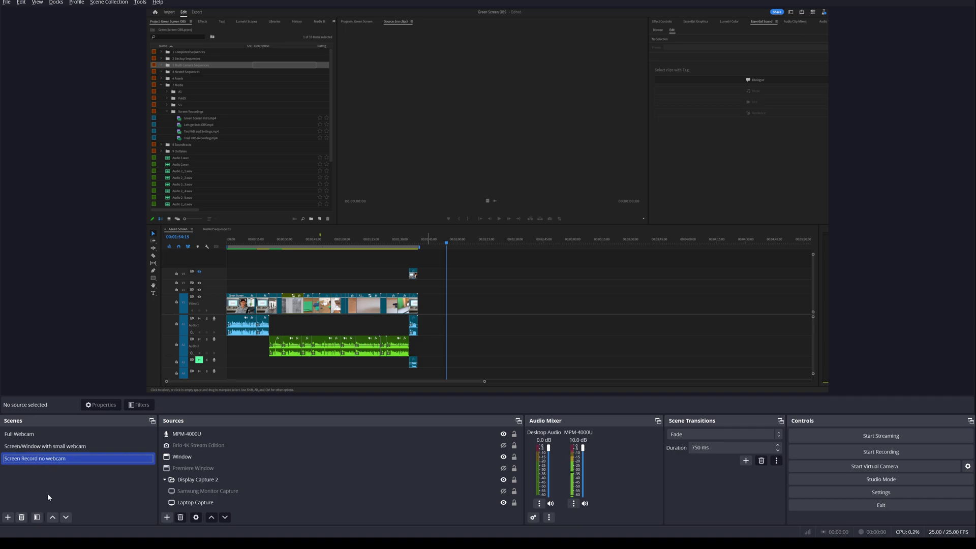
left_click(27, 447)
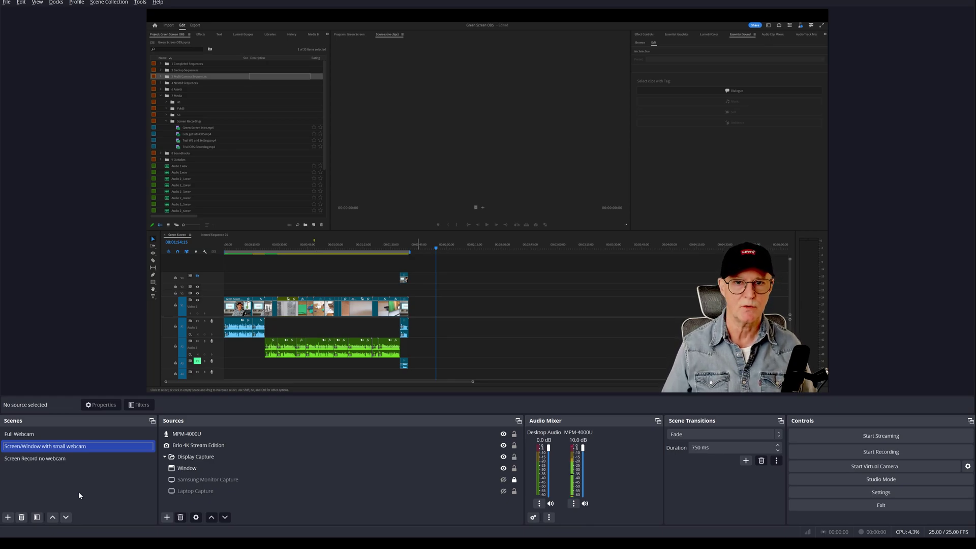
left_click(51, 459)
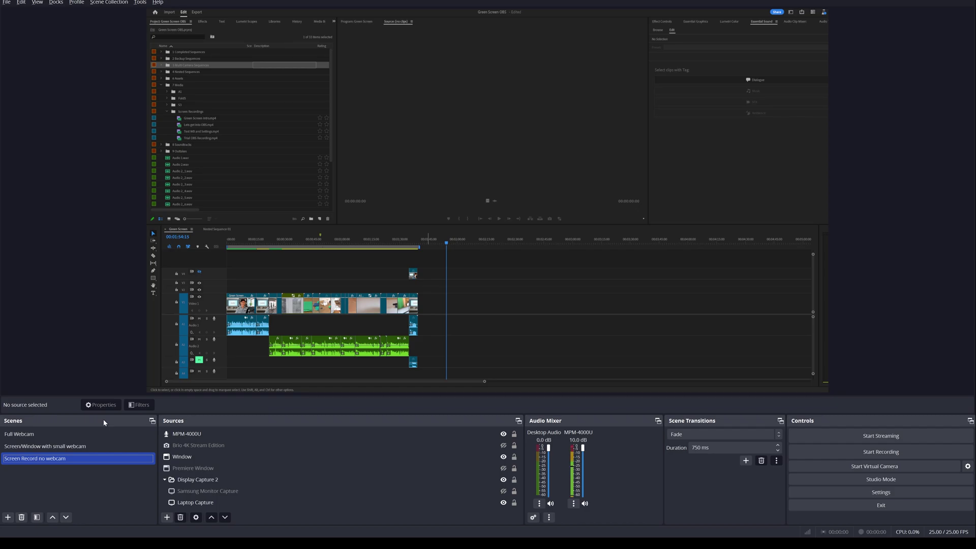
left_click_drag(104, 422, 102, 242)
mouse_move(31, 205)
left_mouse_down()
mouse_move(4, 210)
mouse_move(15, 214)
left_mouse_up()
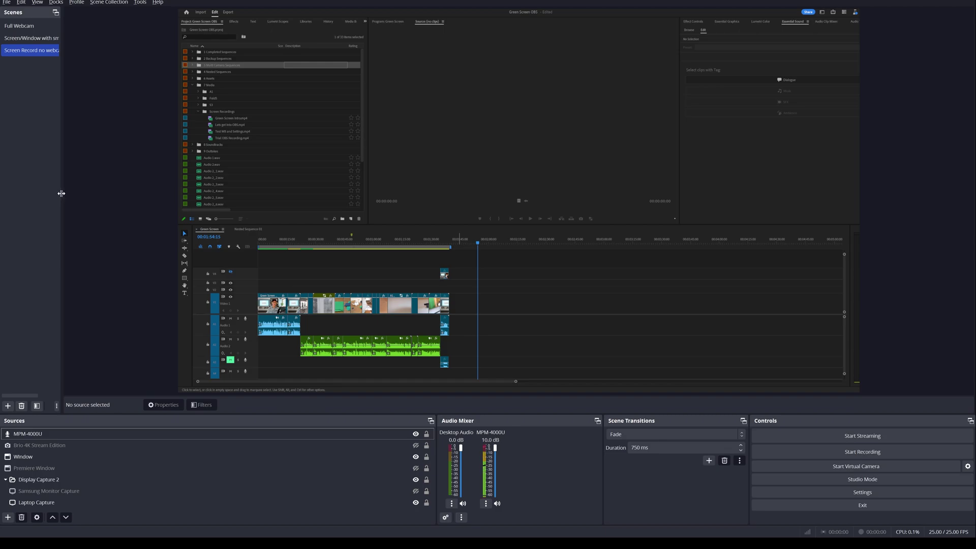
left_click_drag(61, 194, 155, 198)
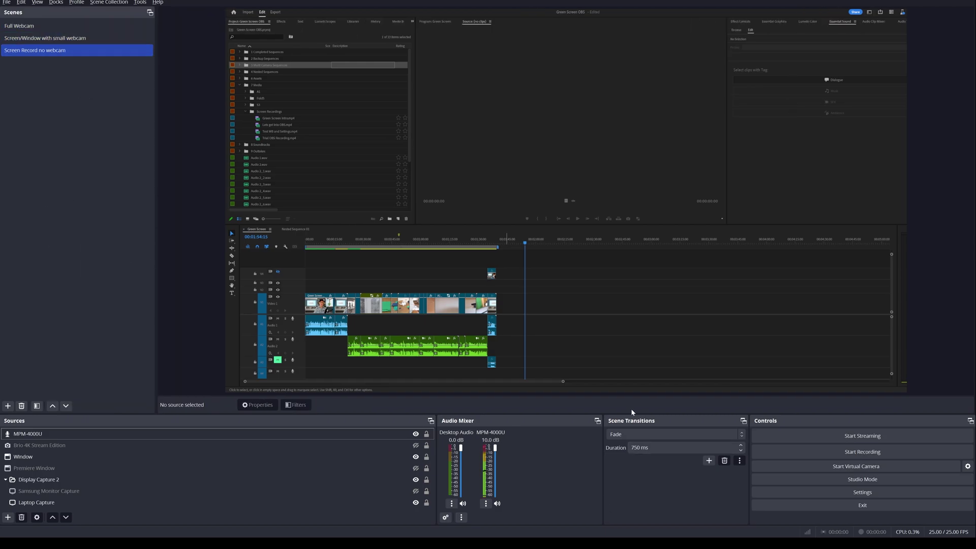
double_click(19, 12)
left_click_drag(63, 377, 23, 444)
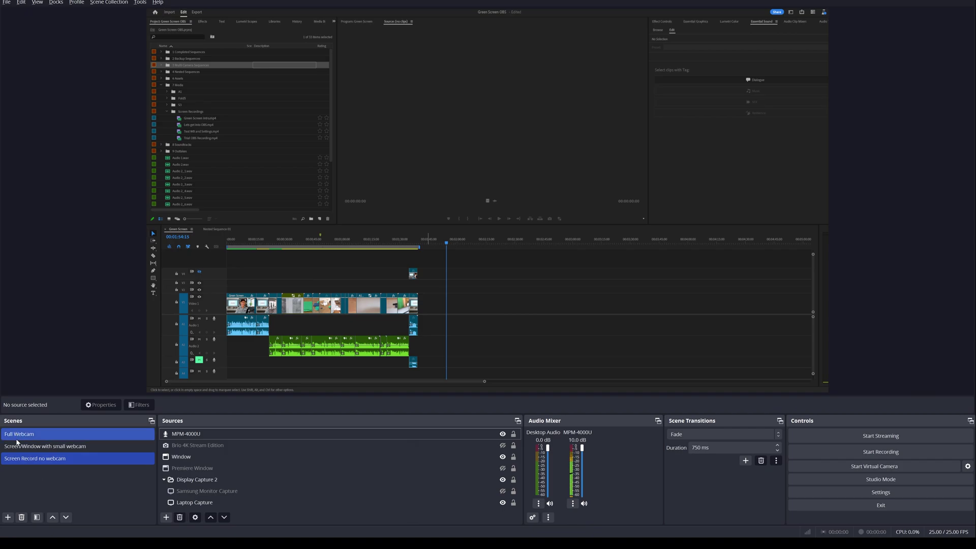
Select the MPM-4000U source, then switch to the Screen/Window with small webcam scene
left_click(193, 468)
left_click(196, 435)
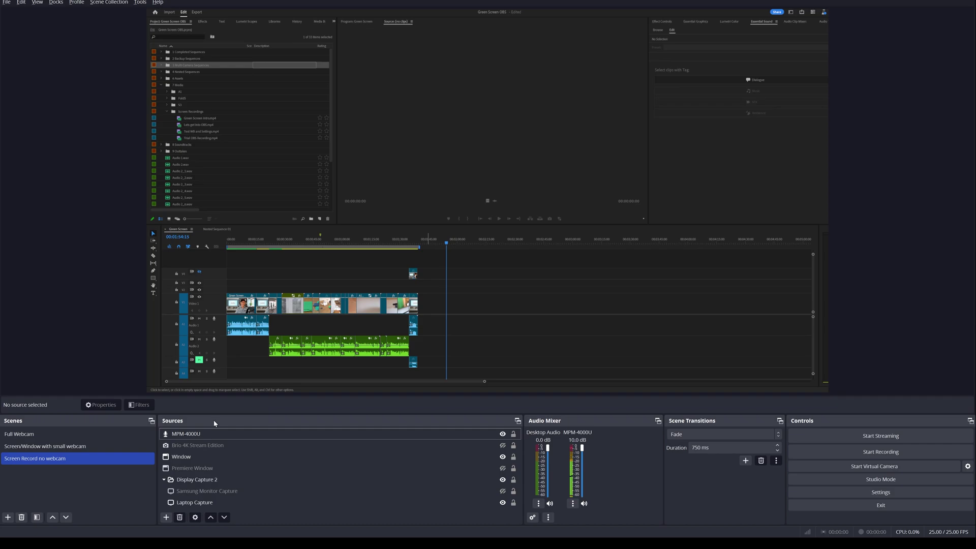
left_click(56, 448)
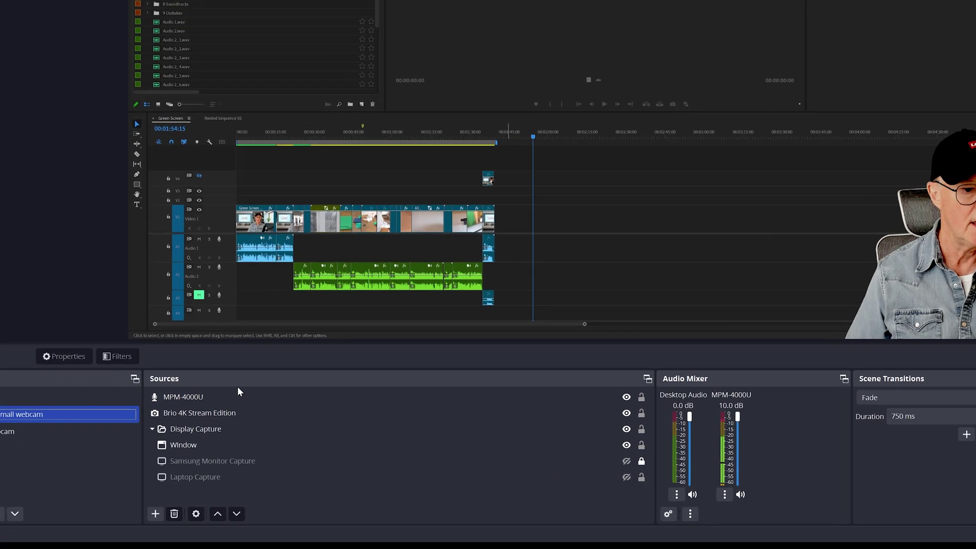
Select only the Brio 4K Stream Edition webcam and move it into the capture's bottom-right corner
left_click(231, 457)
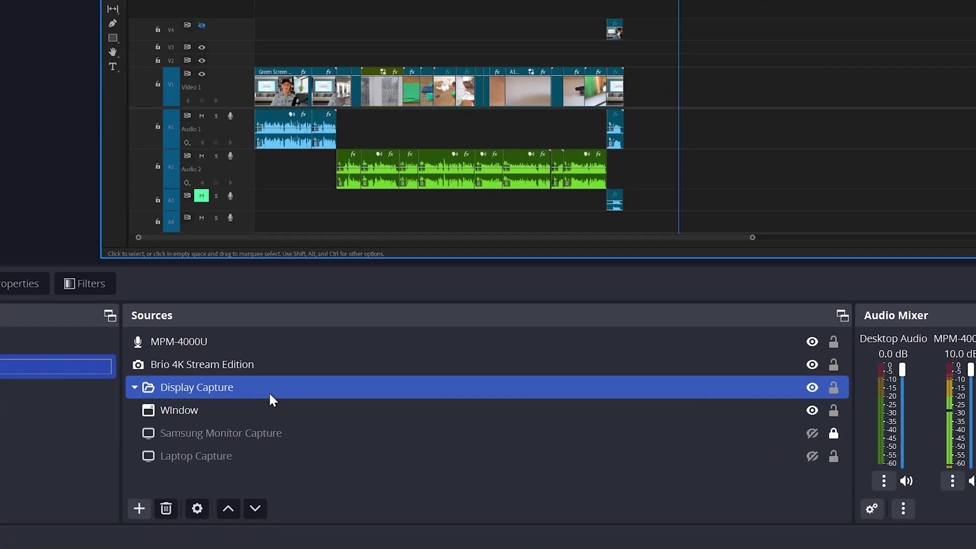
left_click(230, 339)
left_click(288, 394)
left_click(430, 409, "ctrl")
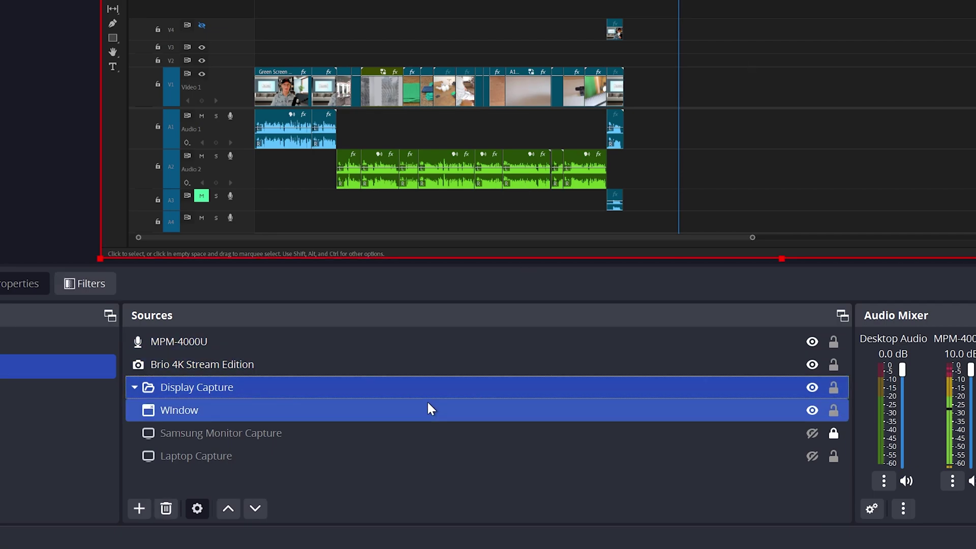
left_click(267, 391)
left_click(196, 363)
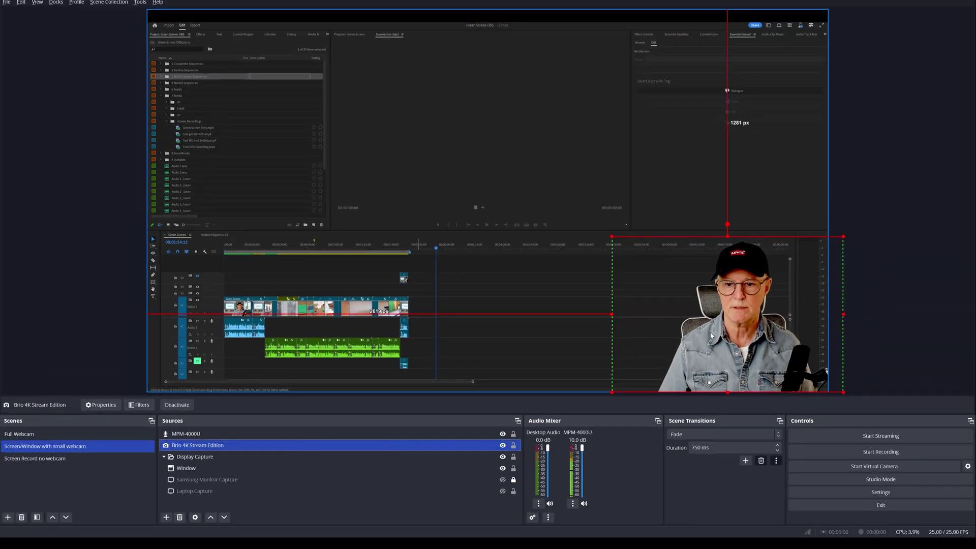
left_click(441, 435, "ctrl")
left_click(305, 446)
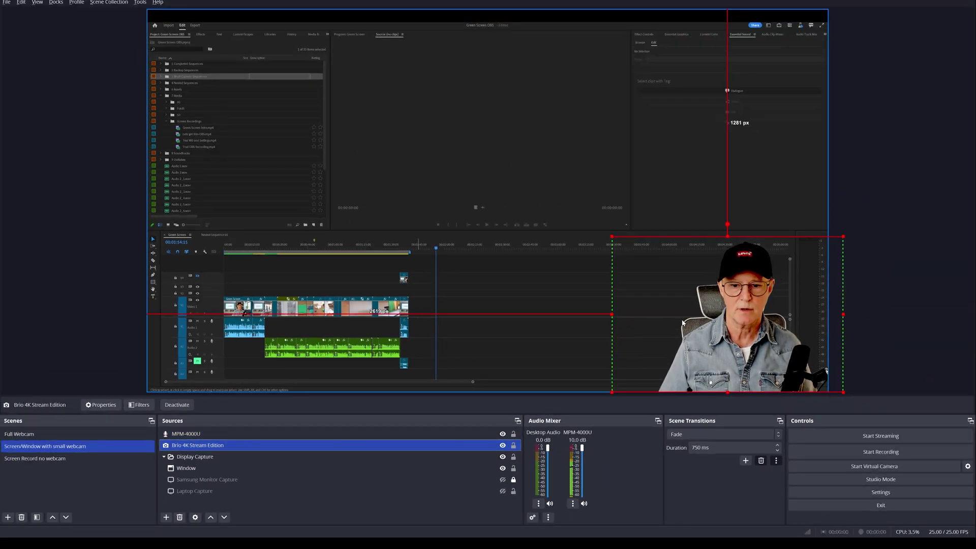
mouse_move(680, 320)
left_mouse_down()
mouse_move(642, 302)
mouse_move(665, 320)
left_mouse_up()
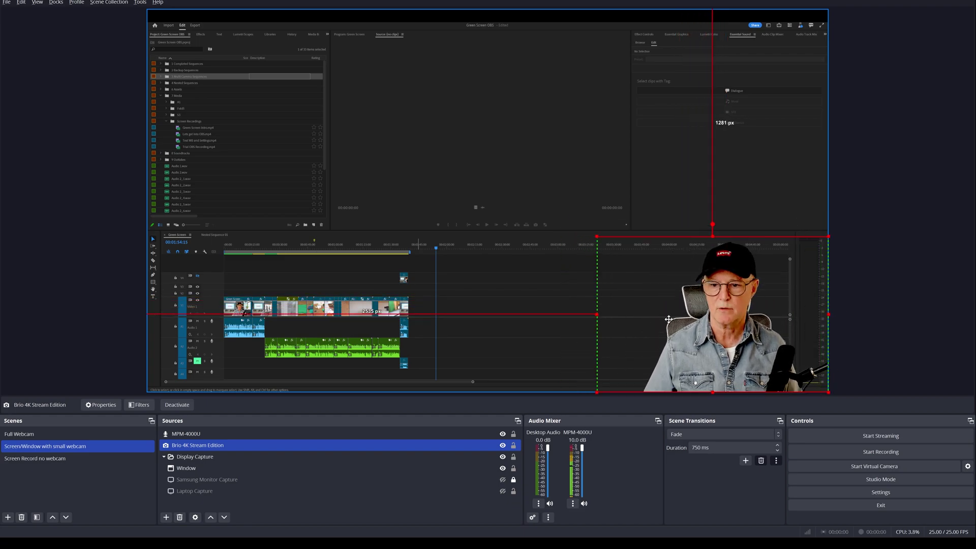
left_click(105, 495)
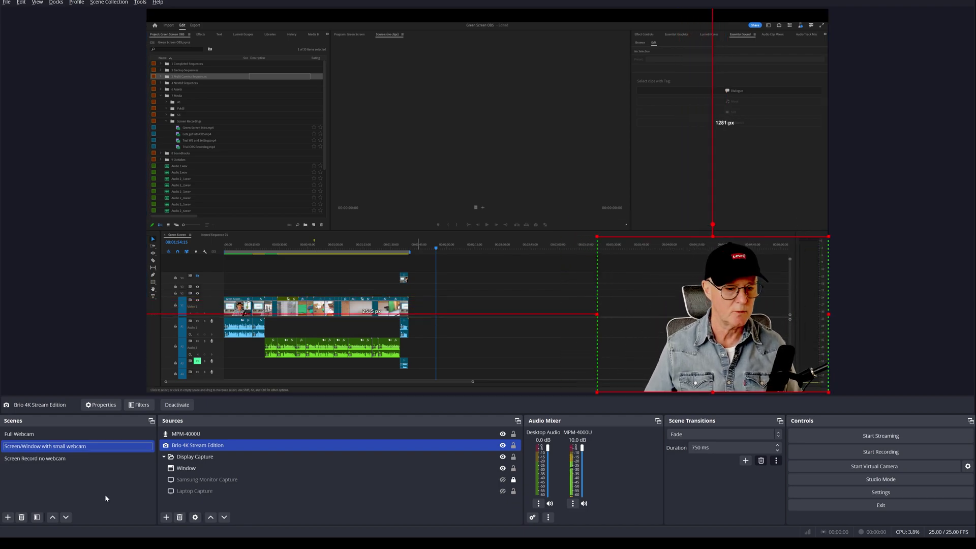
Return to Screen Record no webcam, leaving Desktop Audio at 0.0 dB
left_click(51, 463)
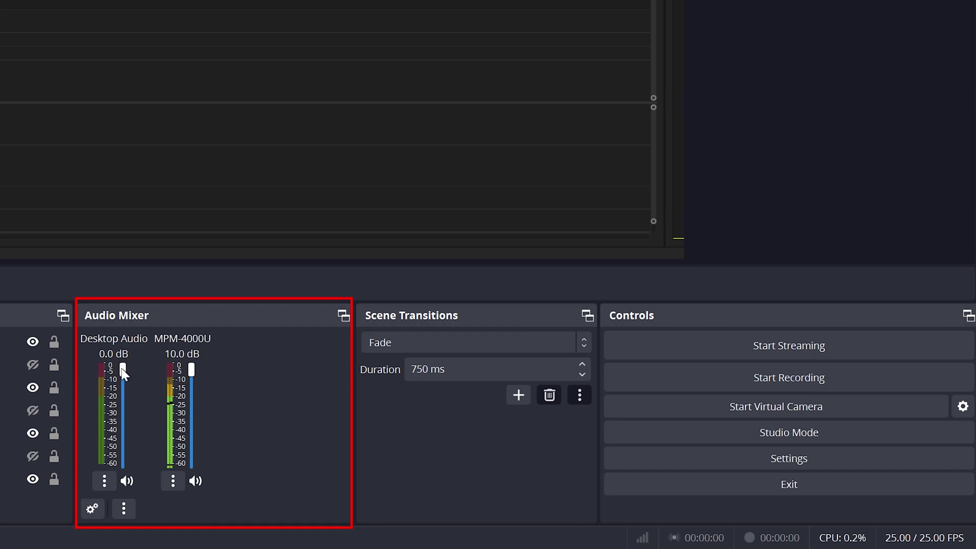
mouse_move(122, 370)
left_mouse_down()
mouse_move(123, 399)
mouse_move(123, 368)
left_mouse_up()
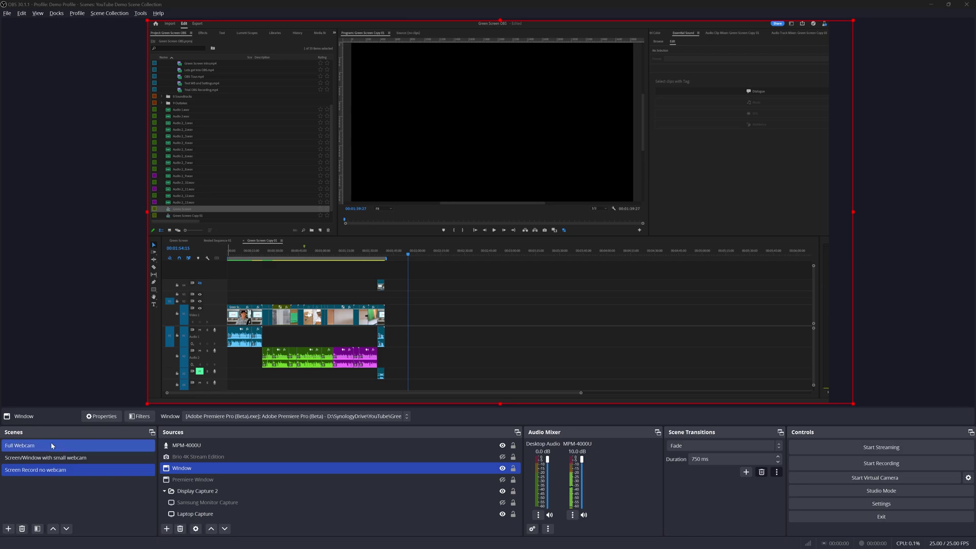
Create a new scene named 'Demo'
left_click(9, 529)
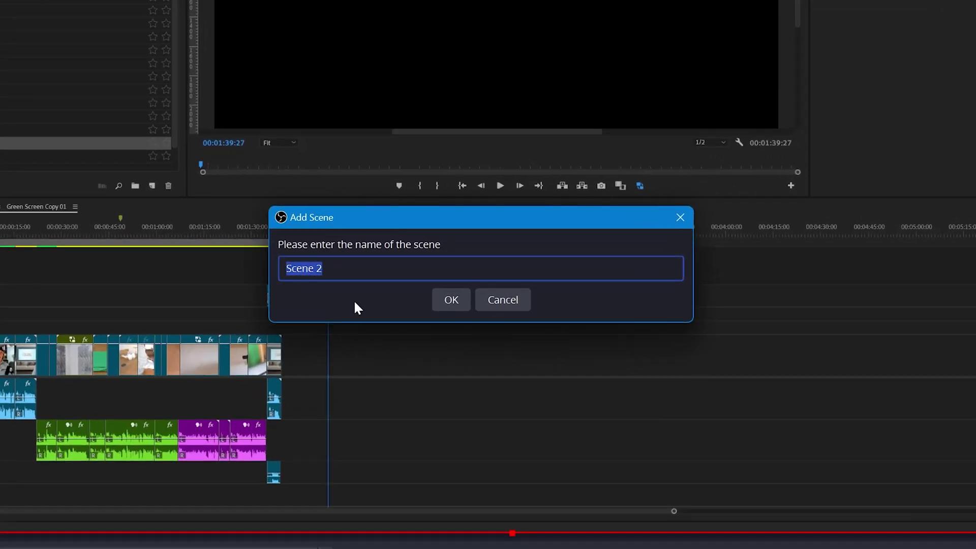
type("Demo")
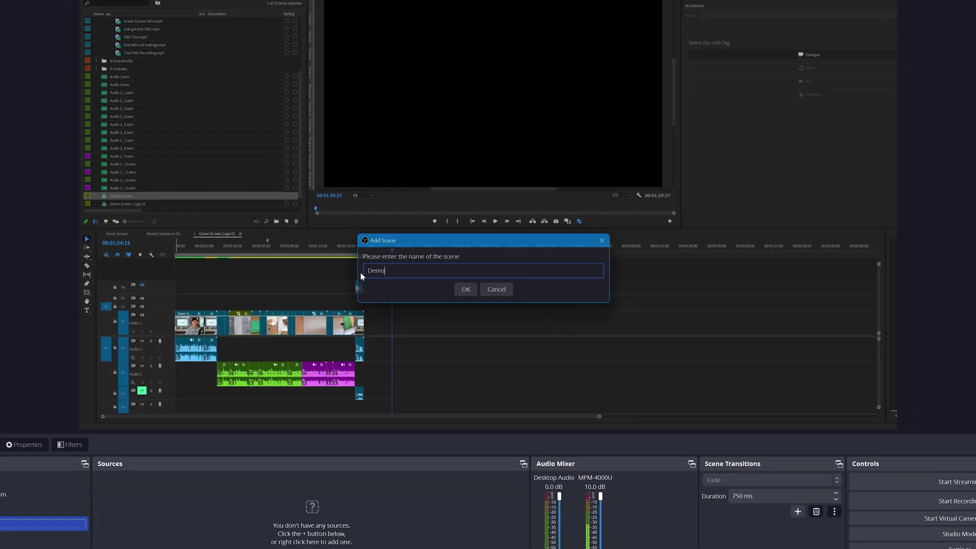
key("Return")
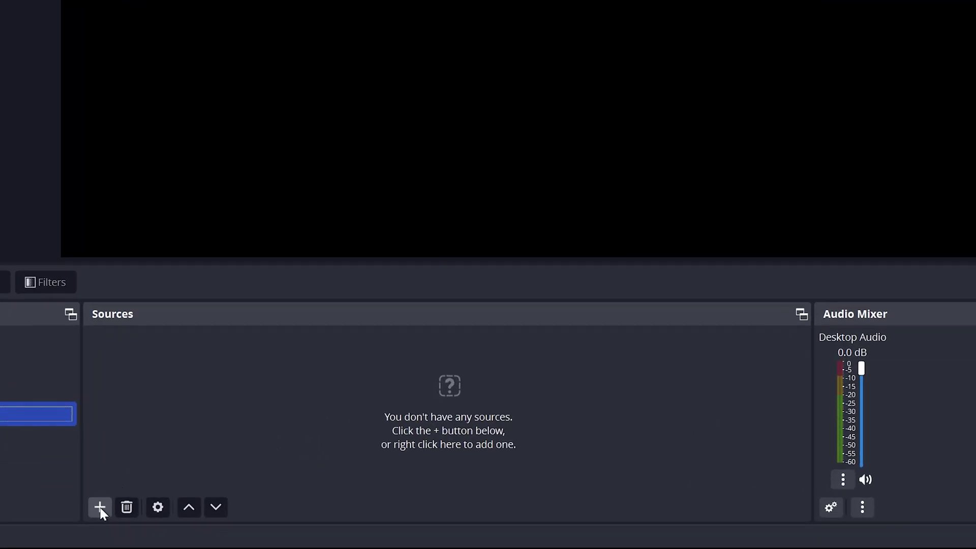
Add the existing MPM-4000U Audio Input Capture to Demo, then start a Video Capture Device source
left_click(100, 507)
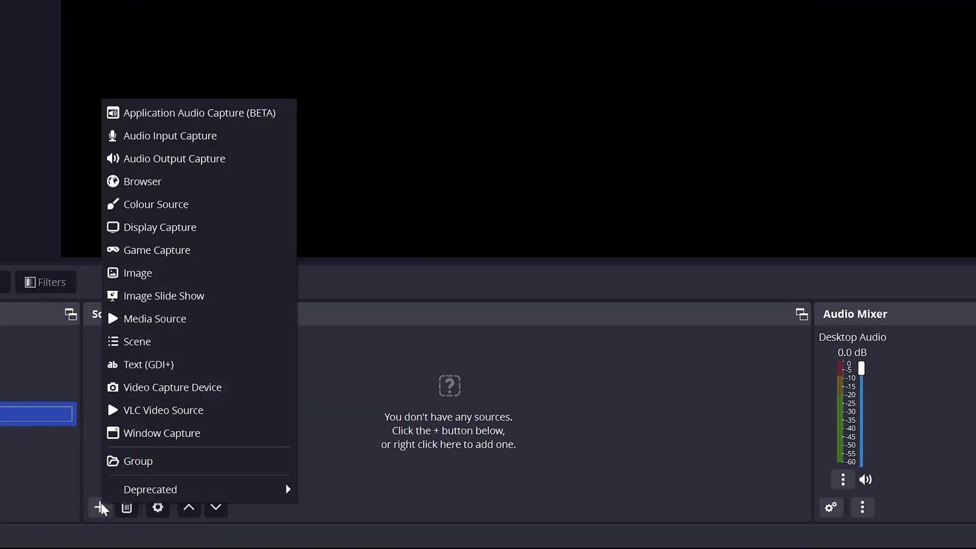
left_click(173, 138)
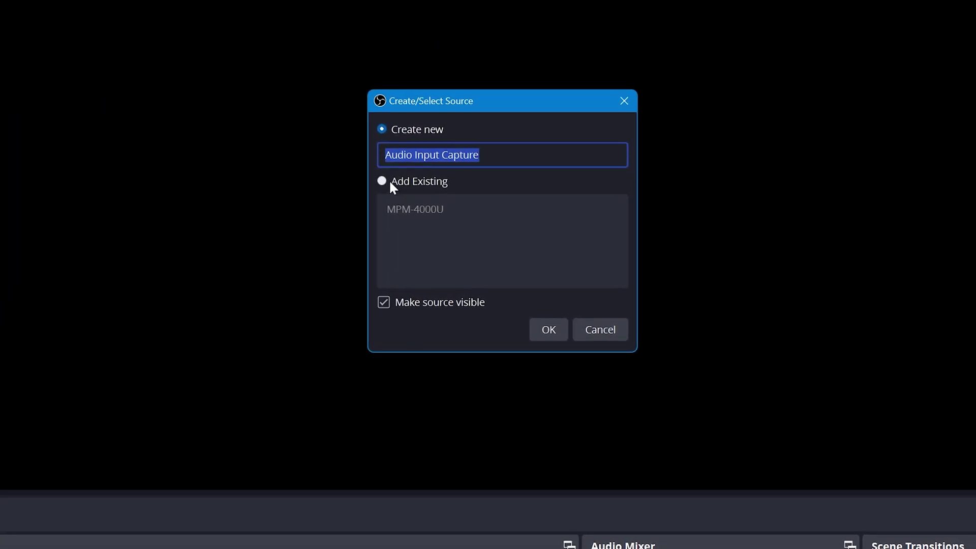
left_click(382, 181)
left_click(435, 208)
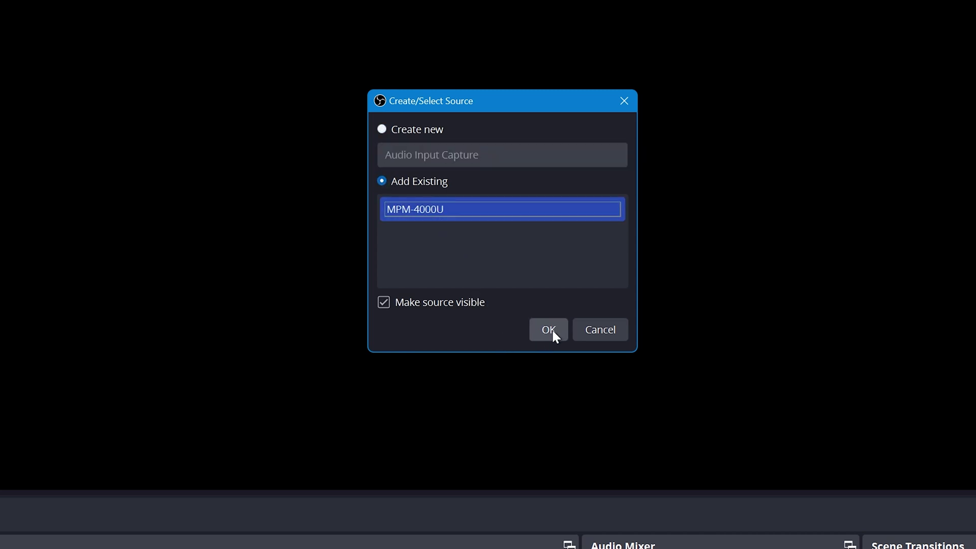
left_click(551, 329)
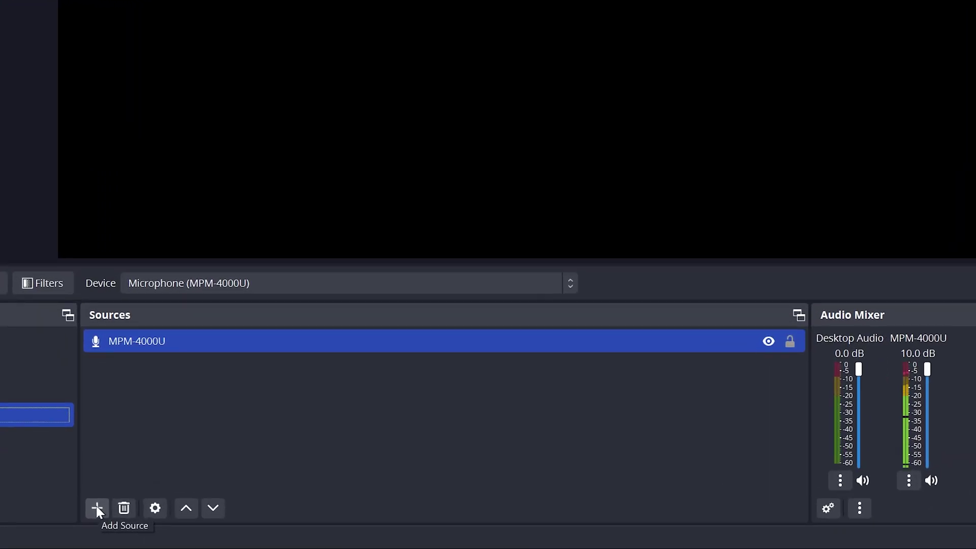
left_click(97, 507)
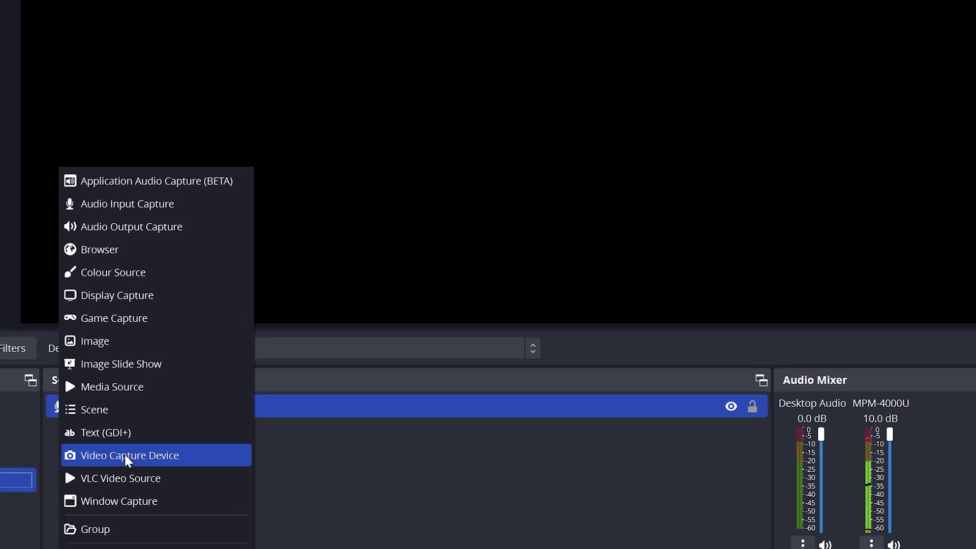
left_click(163, 395)
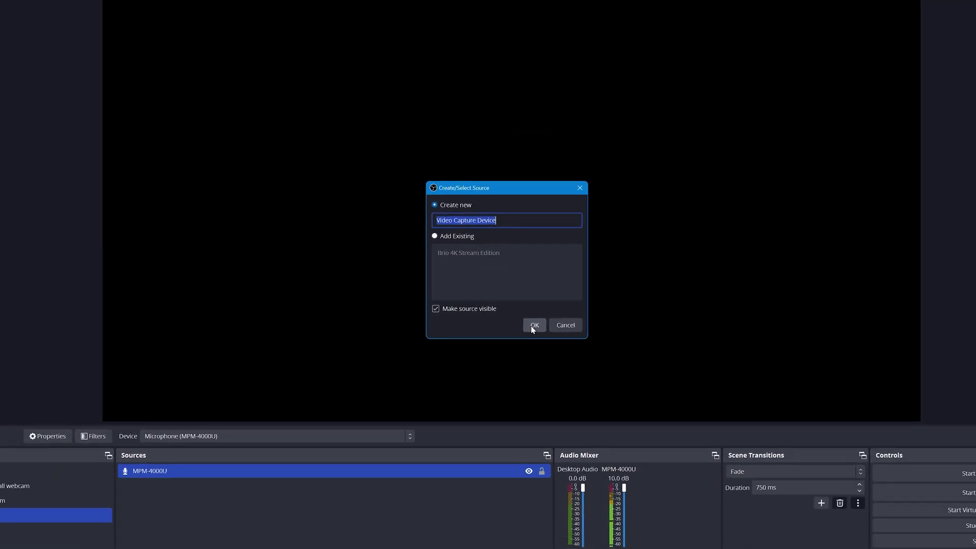
Create the Video Capture Device source, trying Integrated Webcam but keeping BRIO 4K Stream Edition
left_click(535, 326)
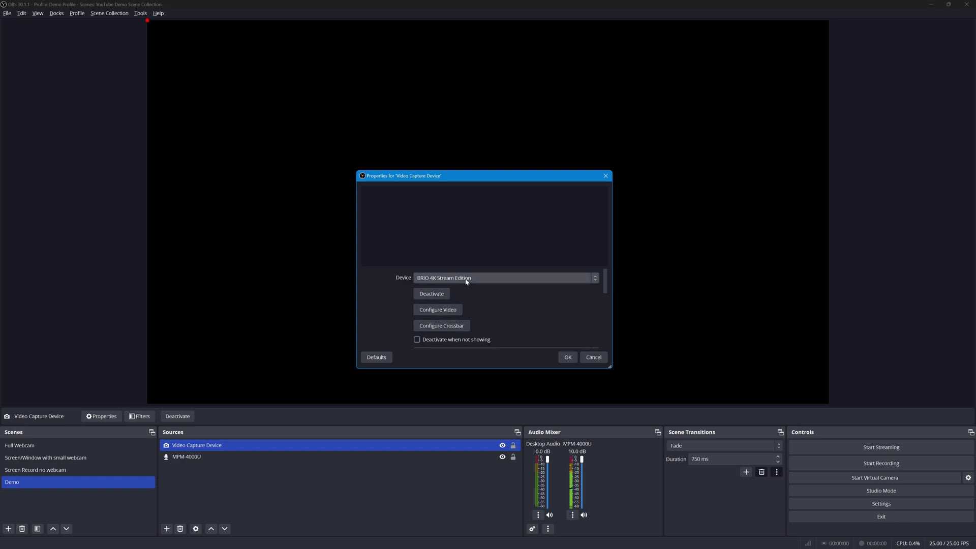
left_click(467, 279)
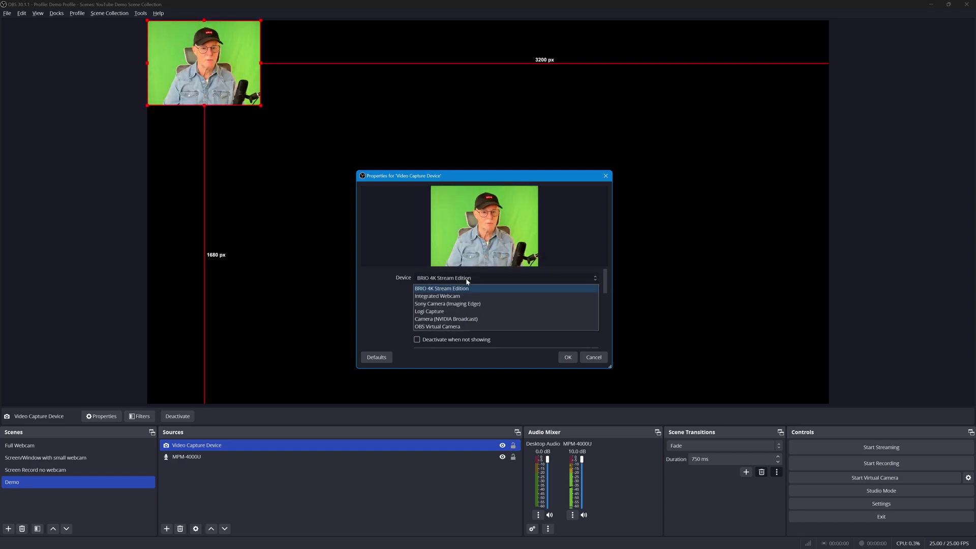
left_click(460, 296)
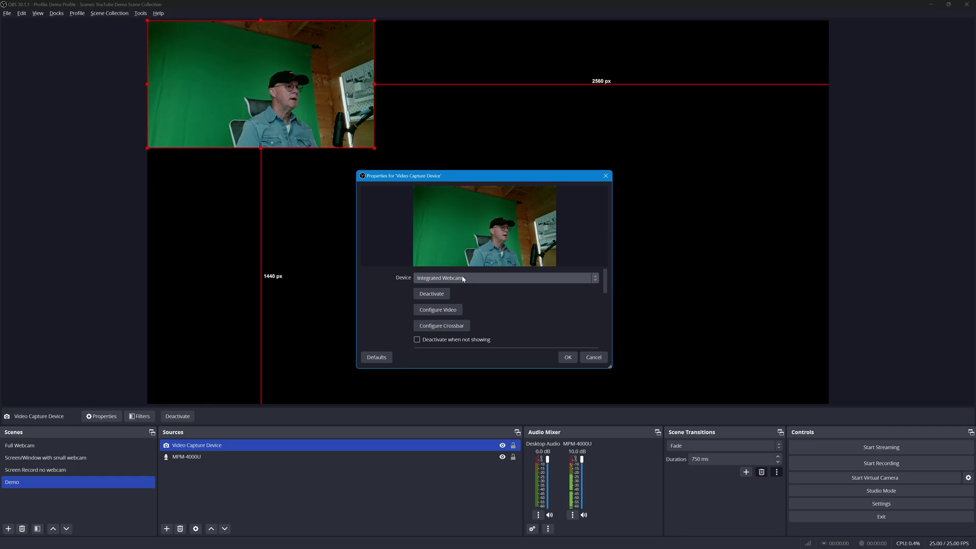
left_click(463, 279)
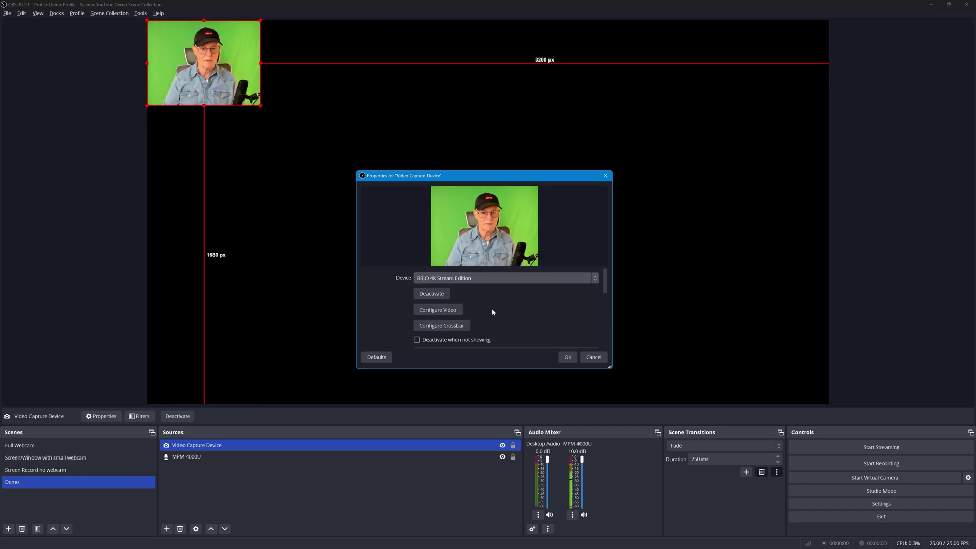
left_click(566, 357)
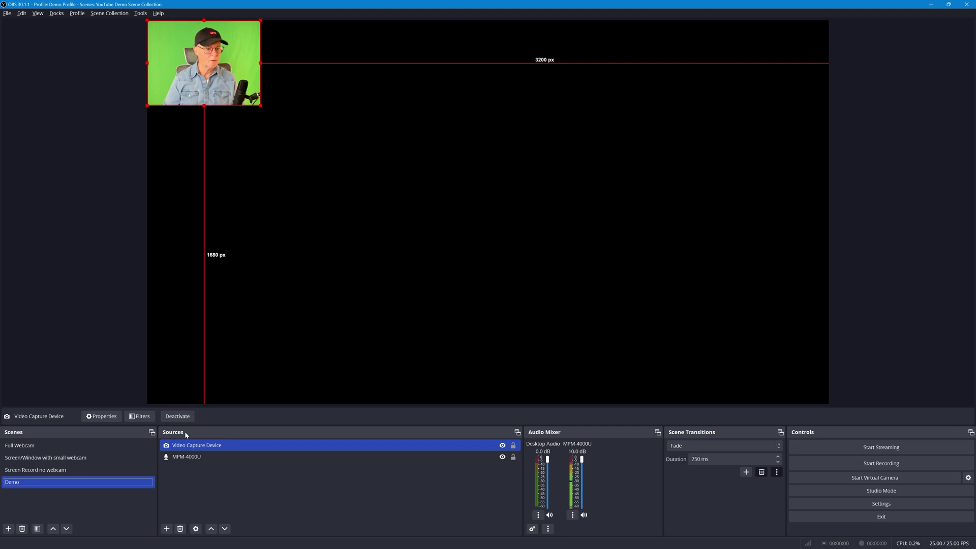
Set the webcam source's Resolution/FPS Type to Custom with a 3840x2160 resolution
left_click(203, 445)
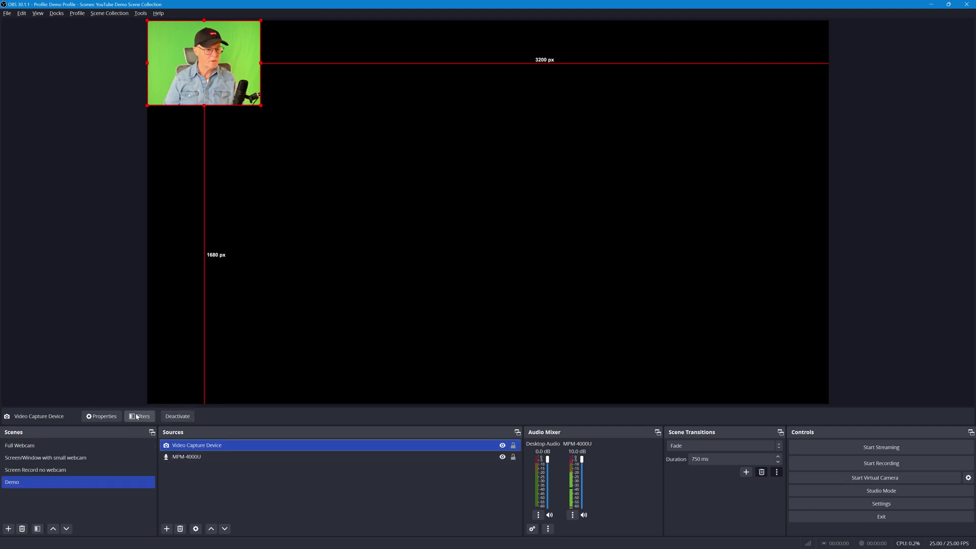
left_click(115, 417)
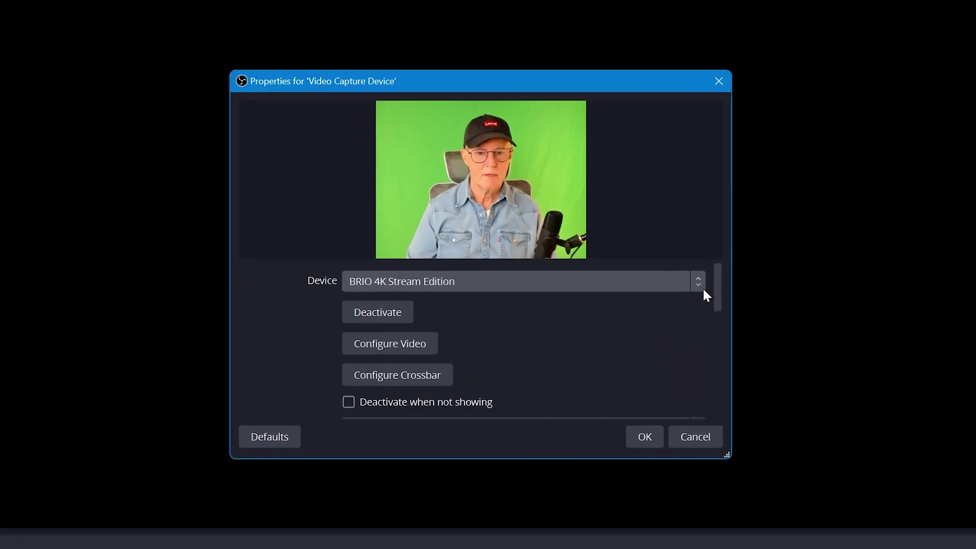
left_click_drag(717, 285, 722, 320)
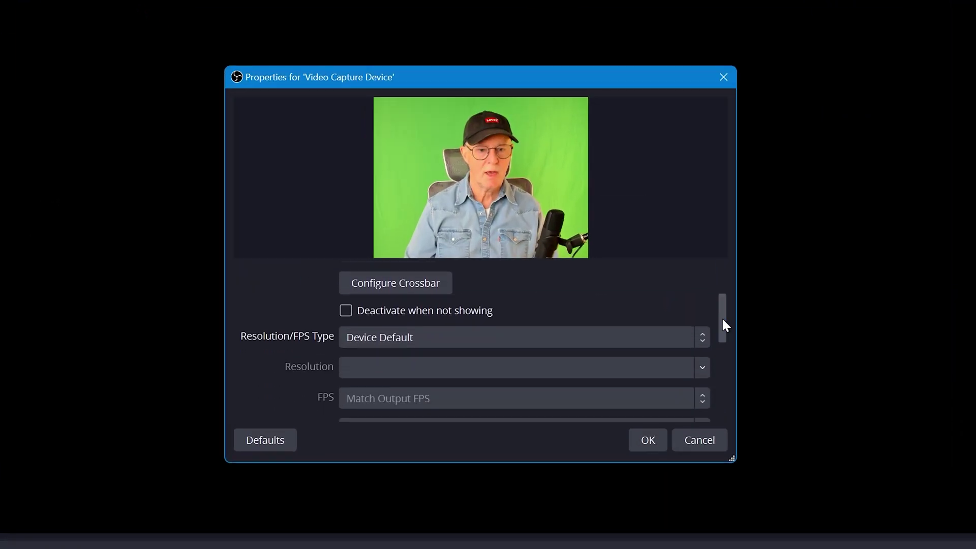
left_click(413, 336)
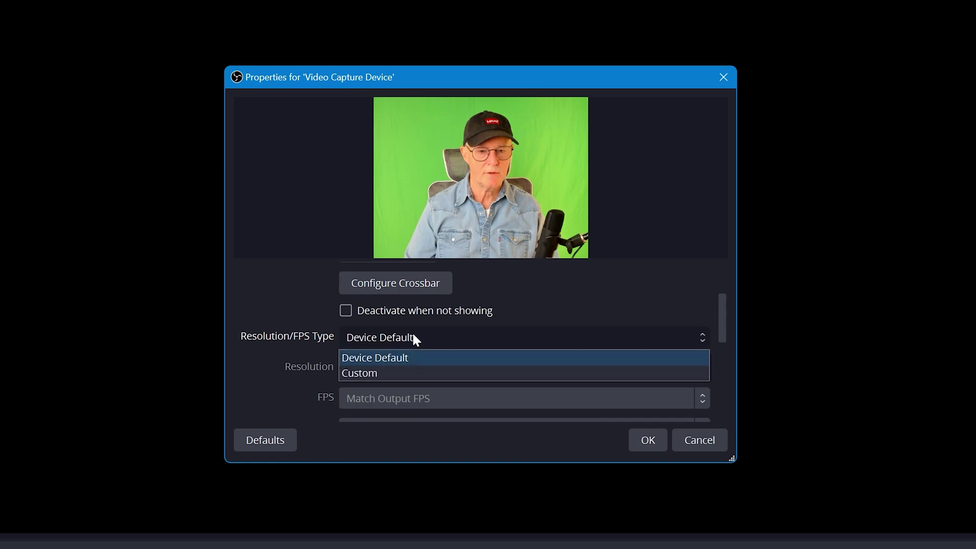
left_click(400, 375)
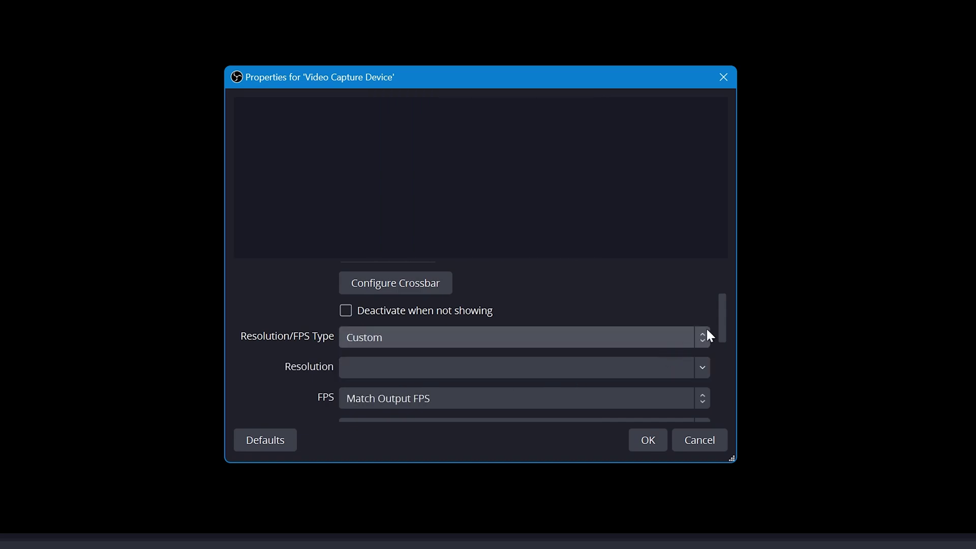
left_click_drag(722, 323, 722, 337)
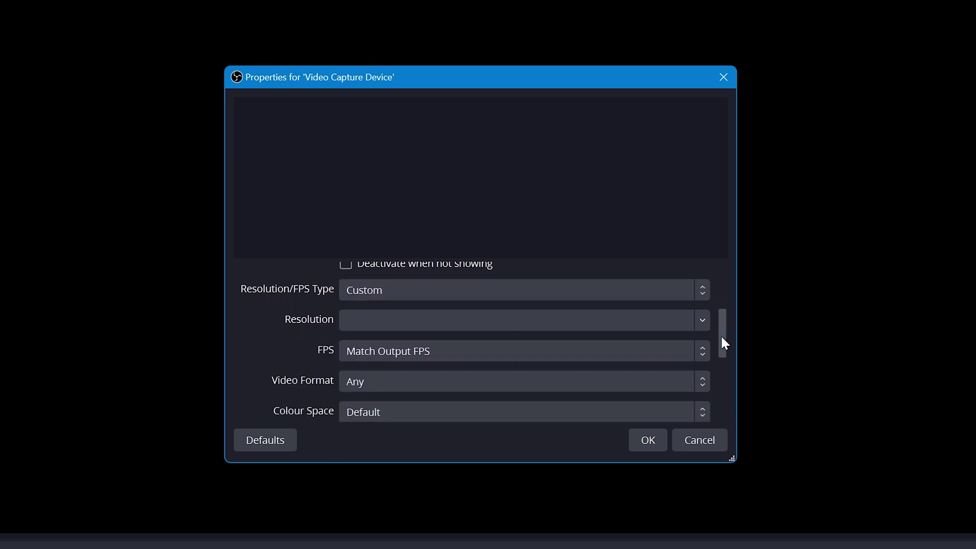
left_click(699, 319)
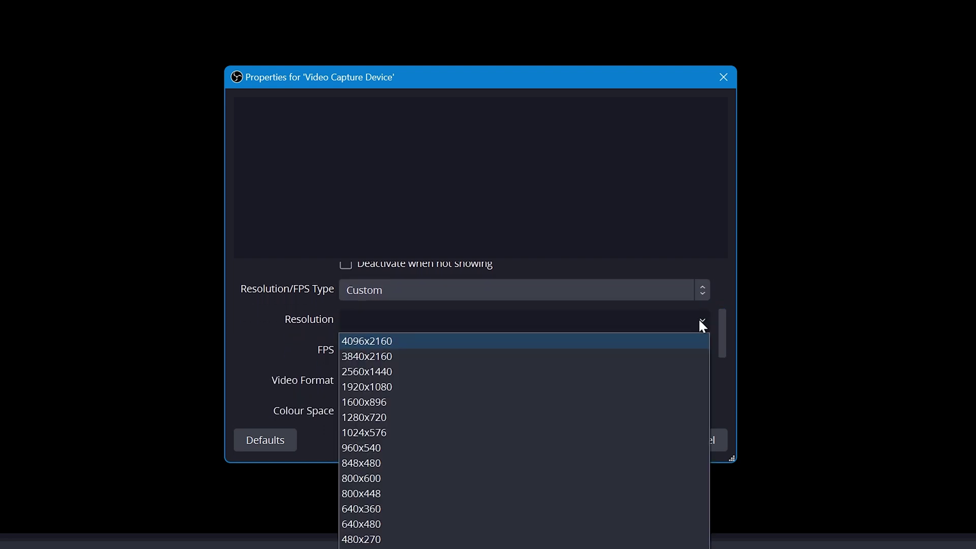
left_click(397, 357)
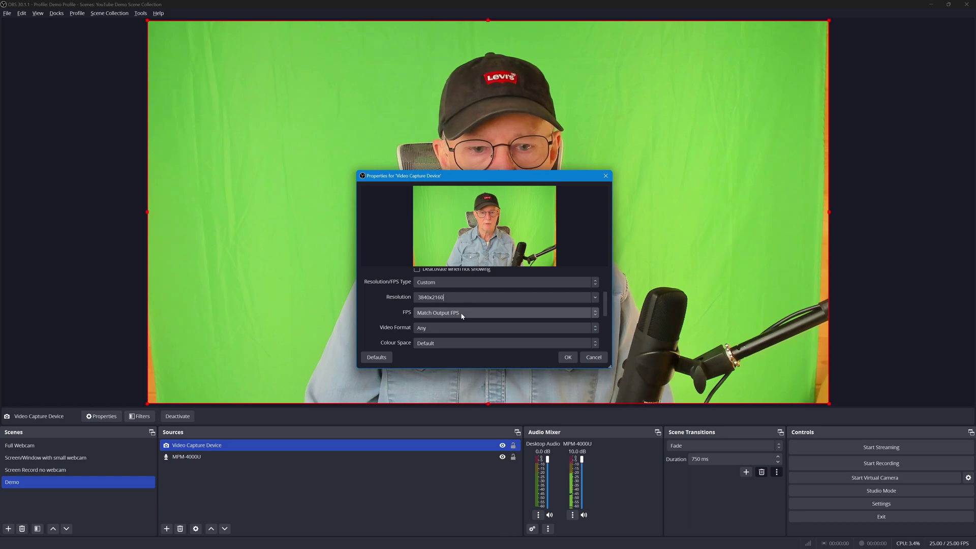
left_click(568, 358)
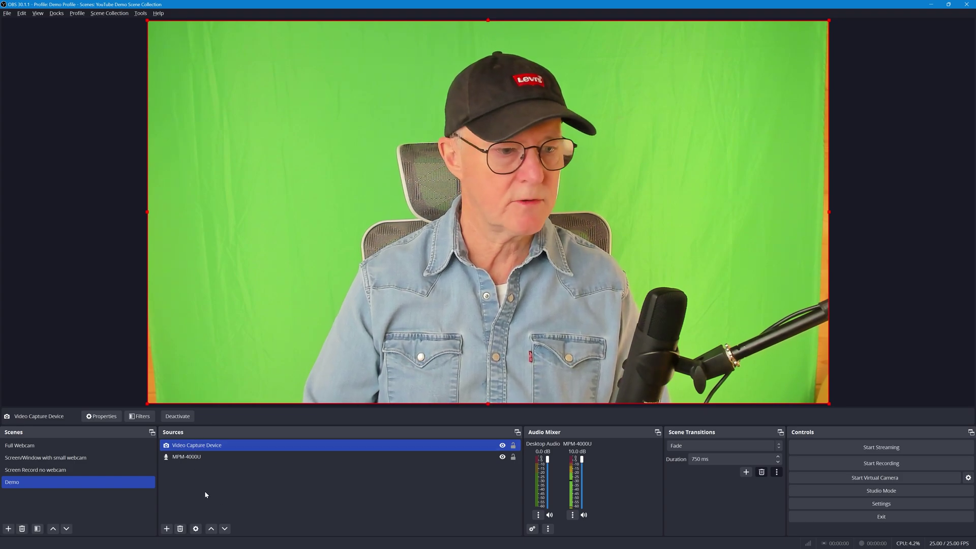
Add a Chroma Key effect filter with its default name to the Video Capture Device
left_click(139, 417)
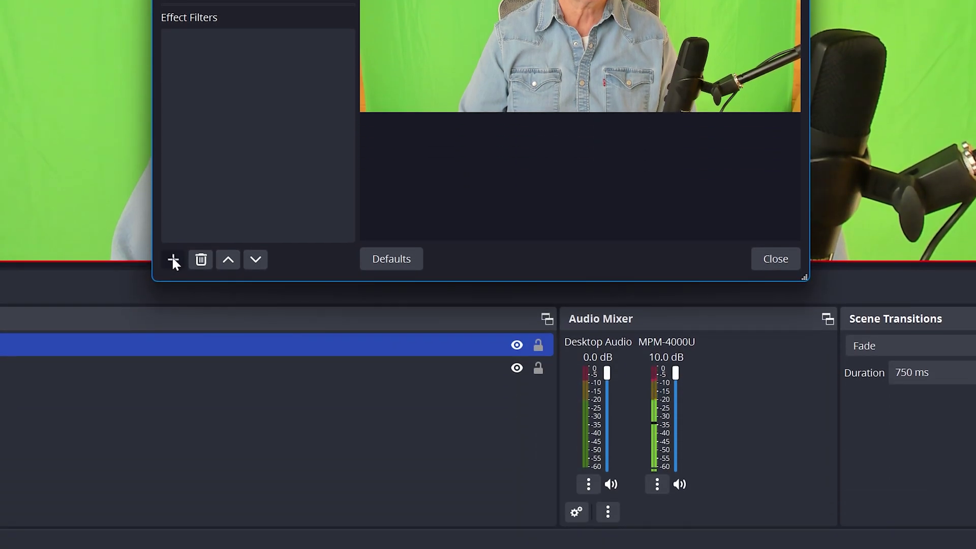
left_click(173, 531)
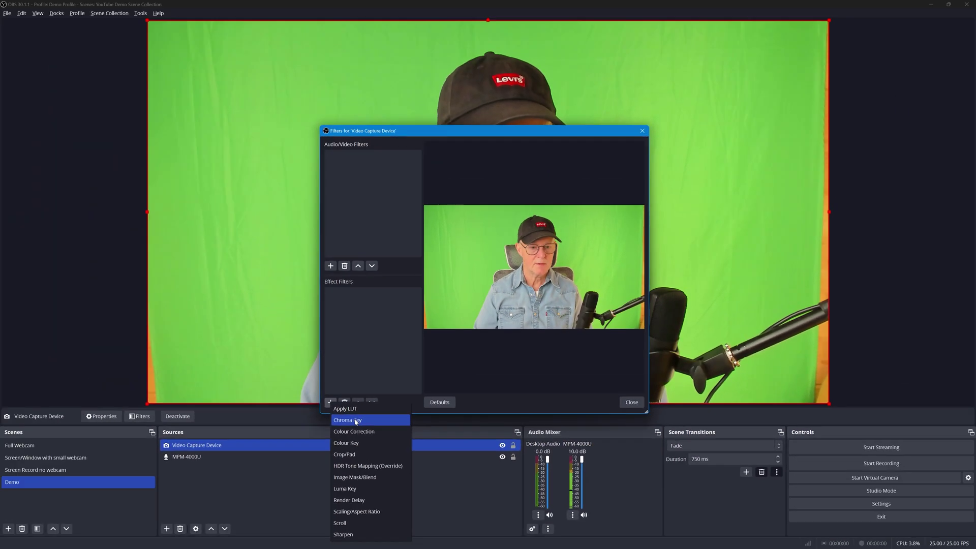
left_click(221, 294)
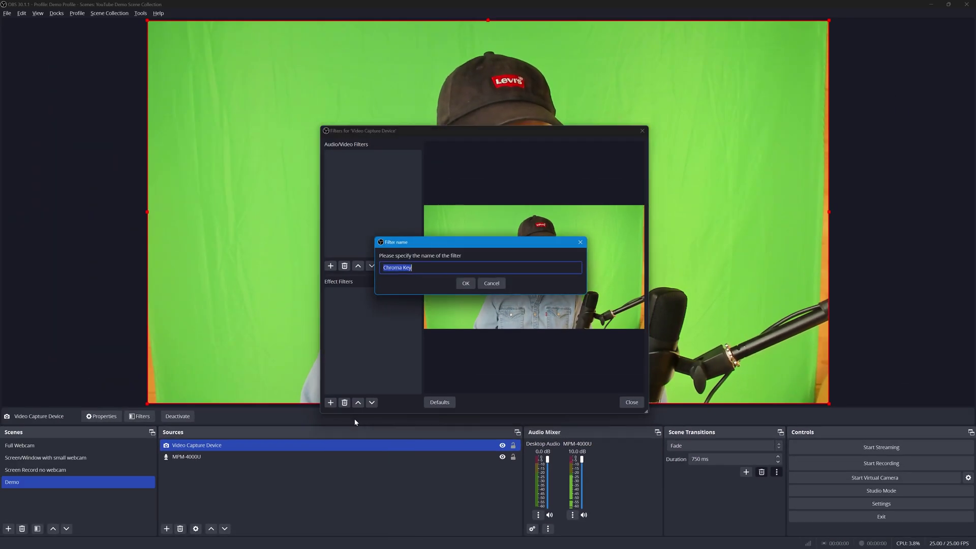
left_click(466, 283)
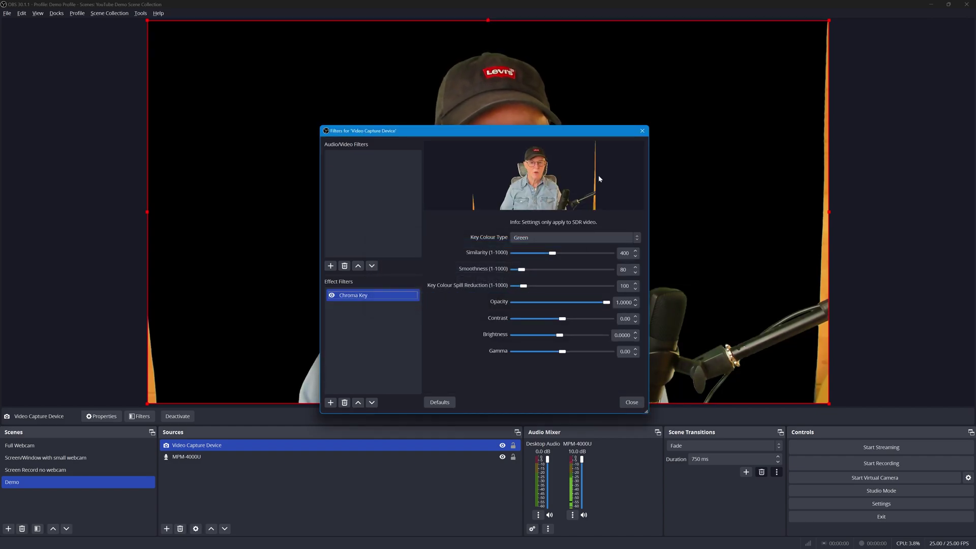
left_click_drag(490, 135, 246, 122)
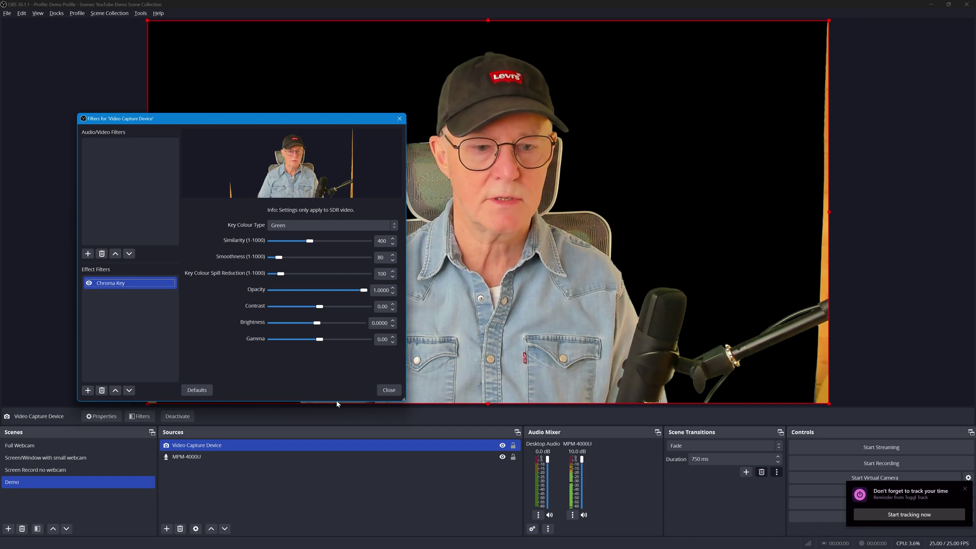
left_click(389, 391)
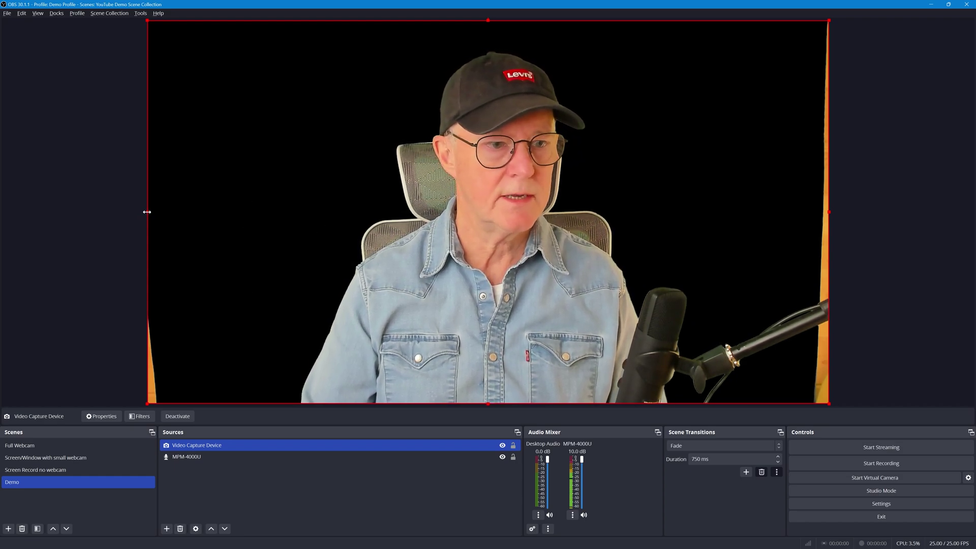
Drag the webcam's left and right edges just past the canvas borders, then deselect it
left_click_drag(146, 212, 138, 214)
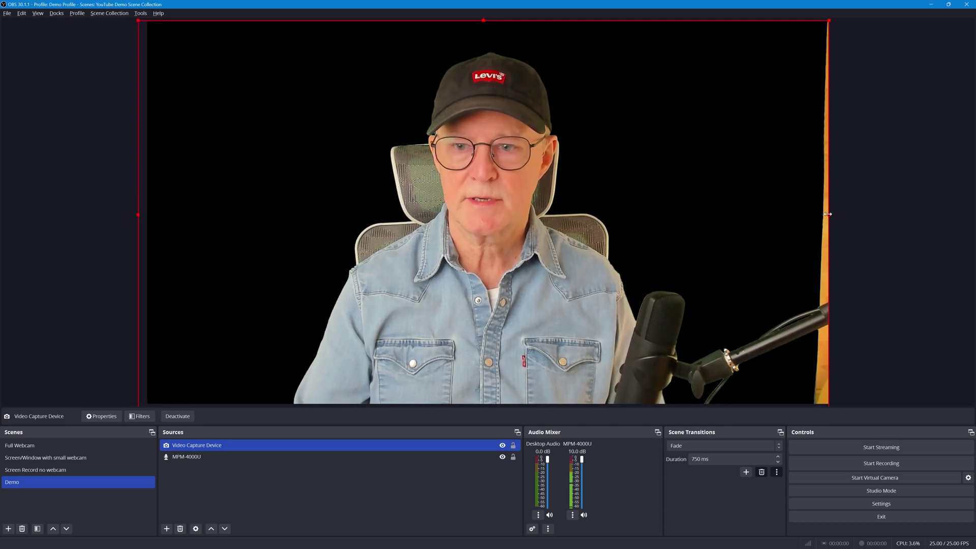
left_click_drag(829, 214, 847, 216)
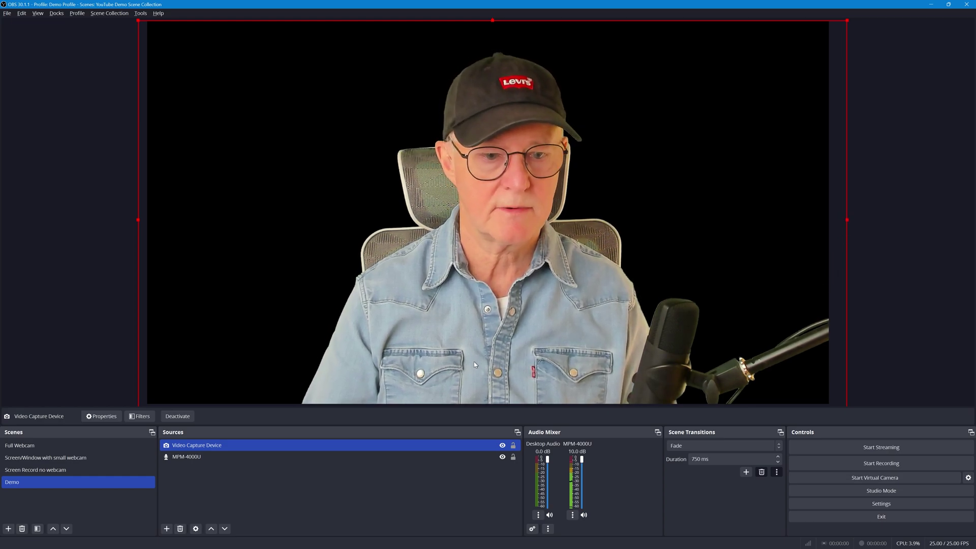
left_click(240, 497)
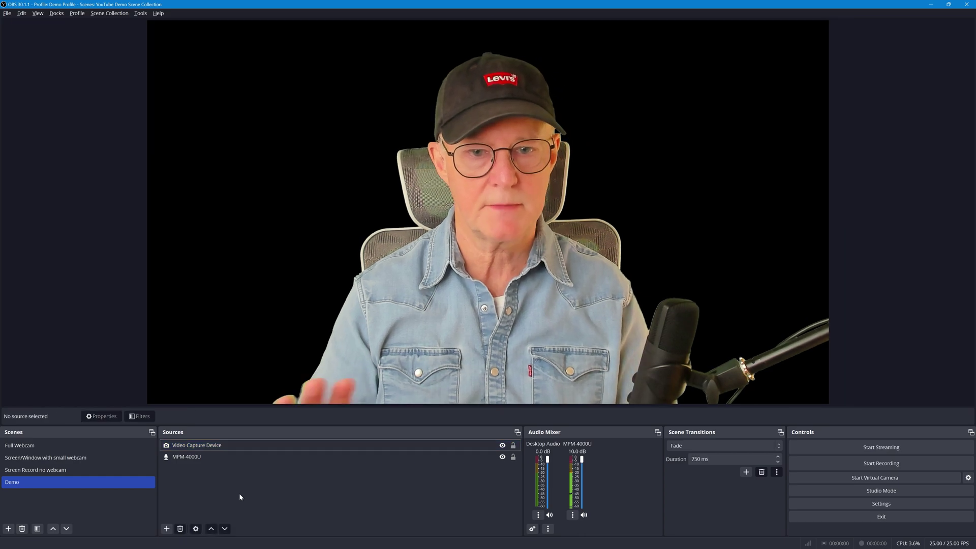
Add the existing image 'Video Darkroom Virtual Background Reverse.png' to the Demo scene
right_click(194, 487)
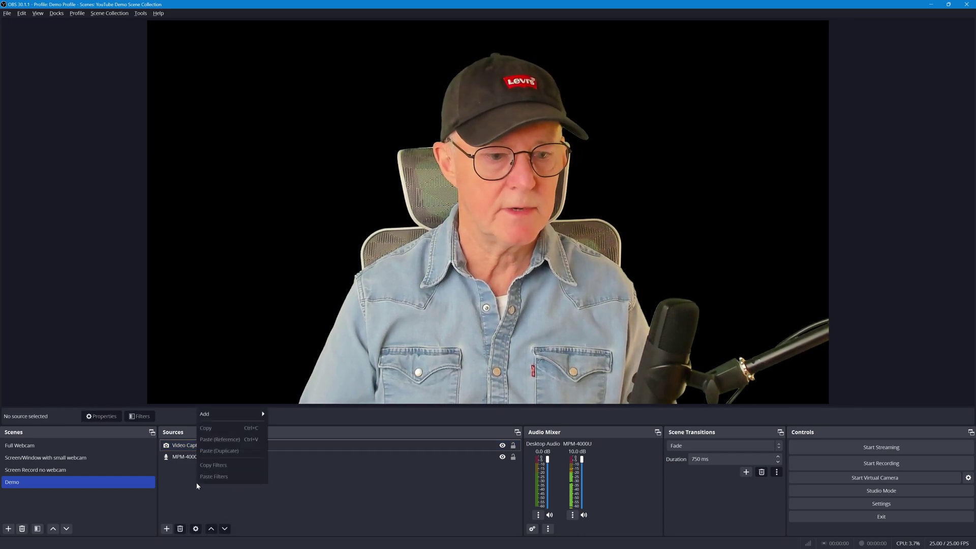
left_click(193, 487)
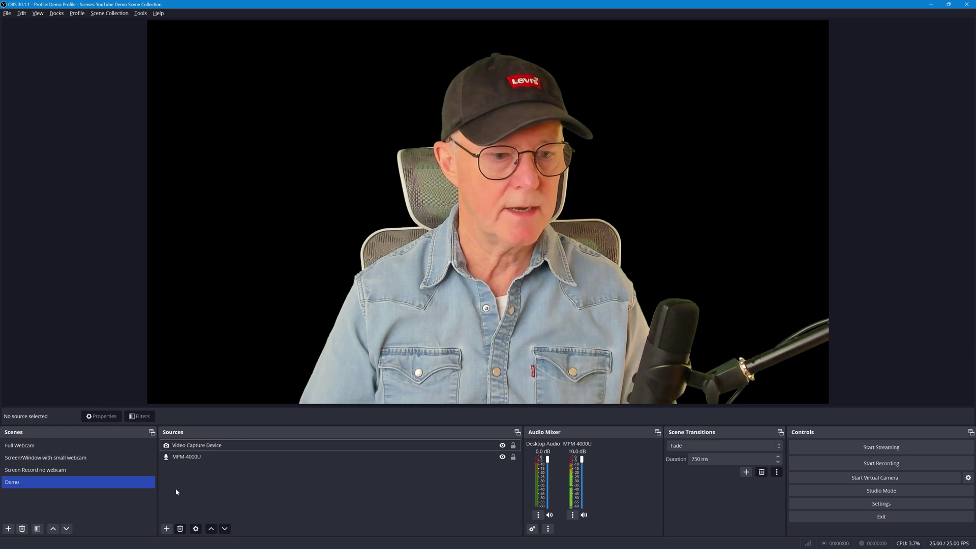
left_click(167, 529)
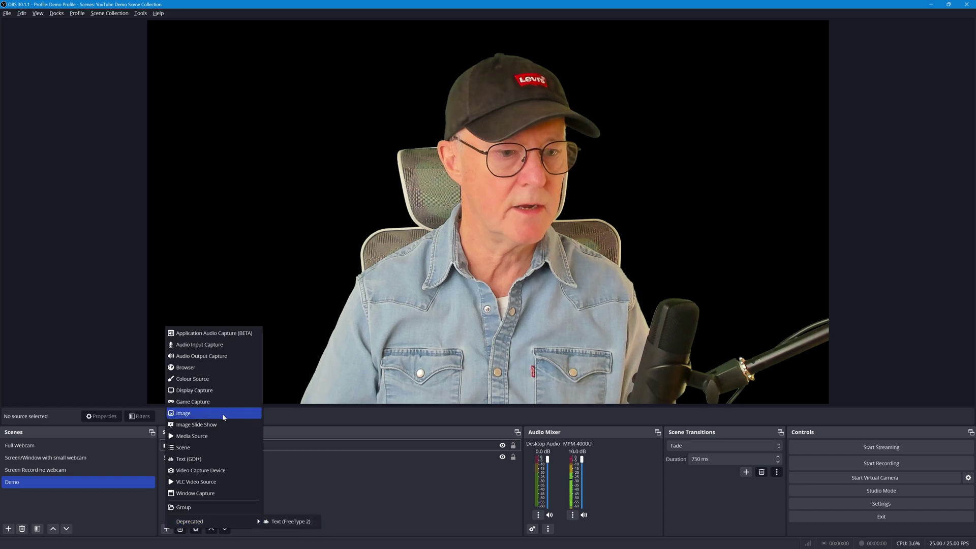
left_click(189, 413)
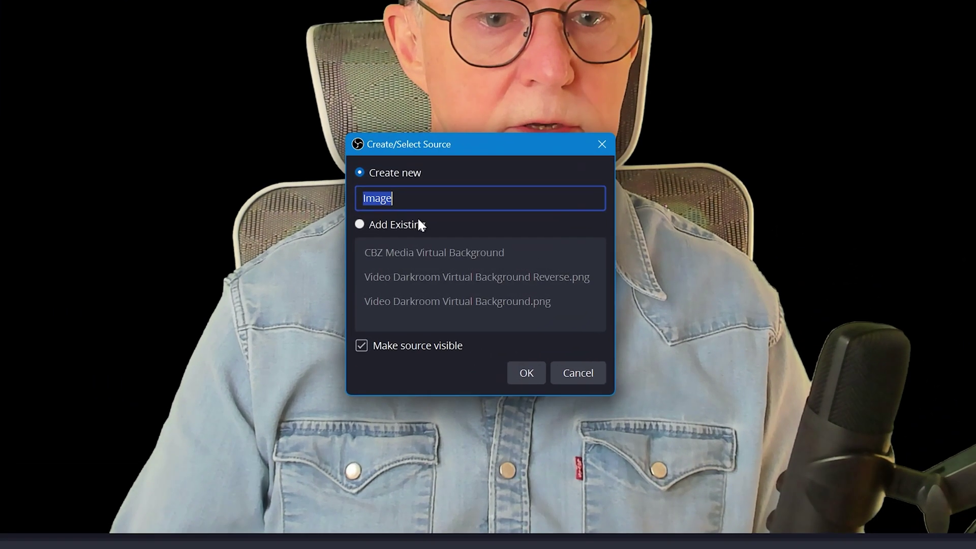
left_click(360, 225)
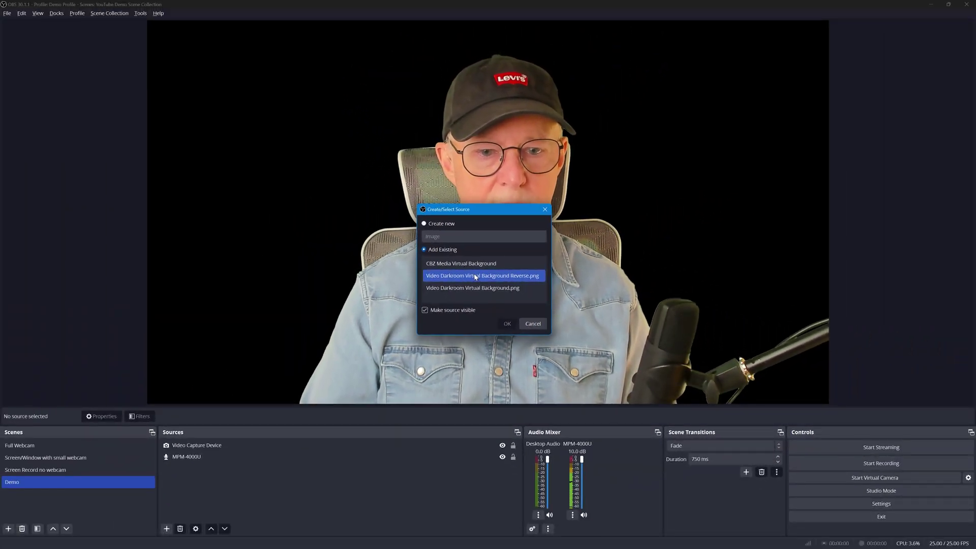
left_click(476, 277)
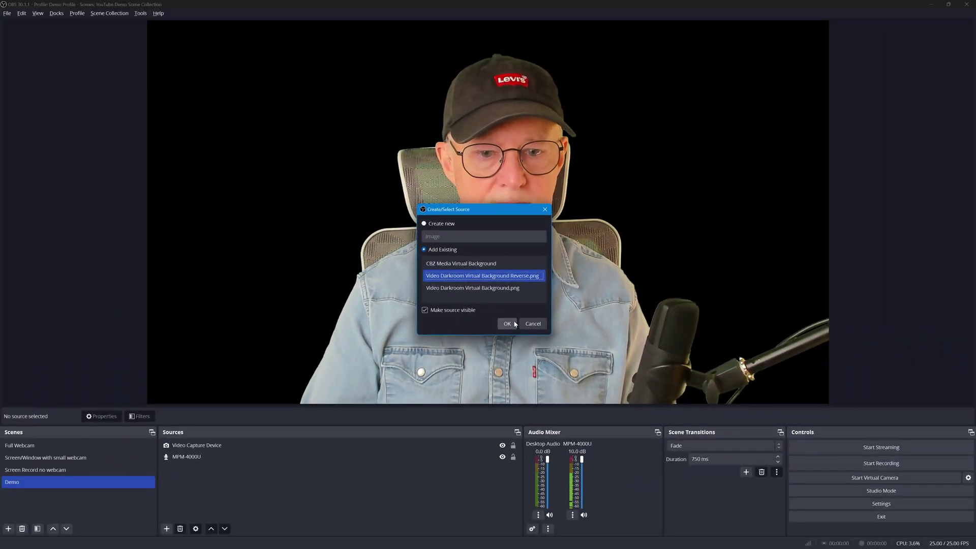
left_click(511, 325)
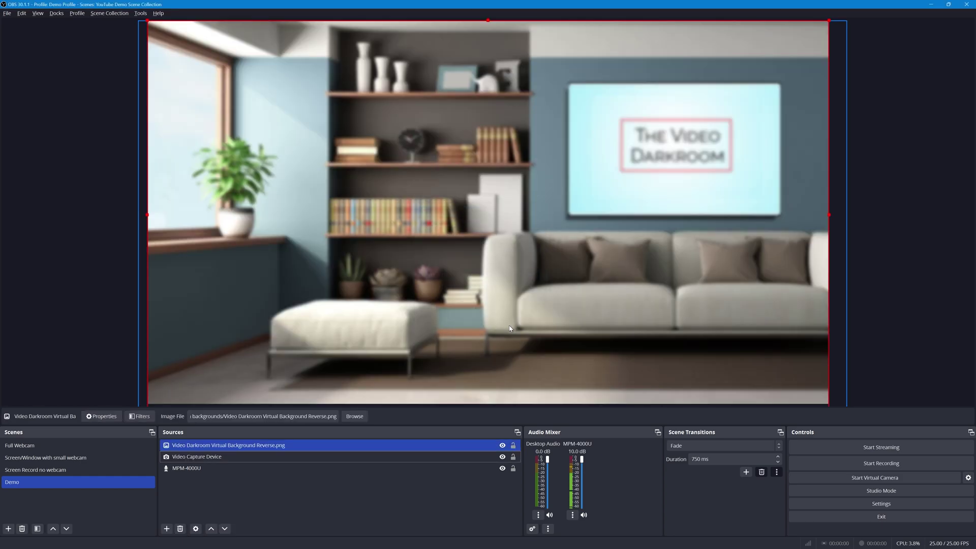
Move the background image below Video Capture Device in the Sources order
left_click(172, 457, "ctrl")
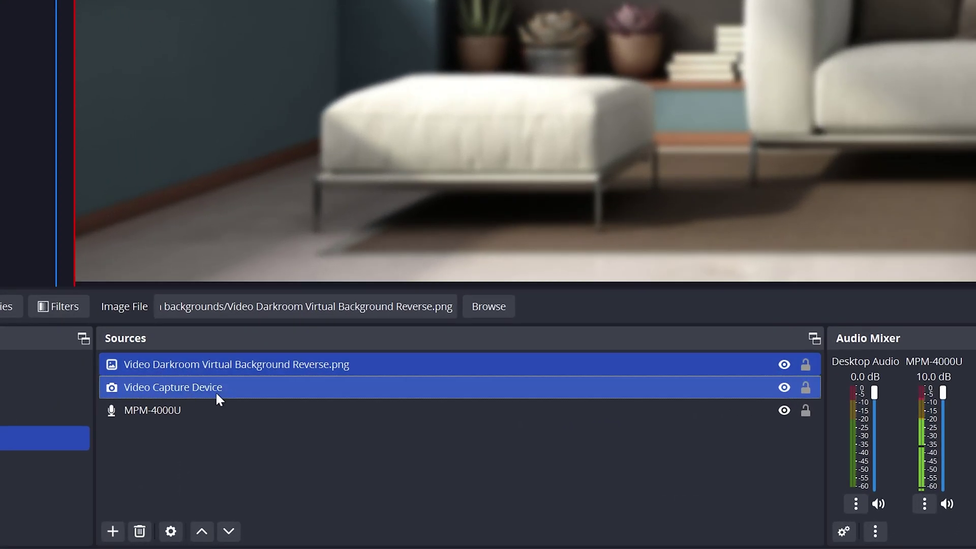
left_click(290, 386, "ctrl")
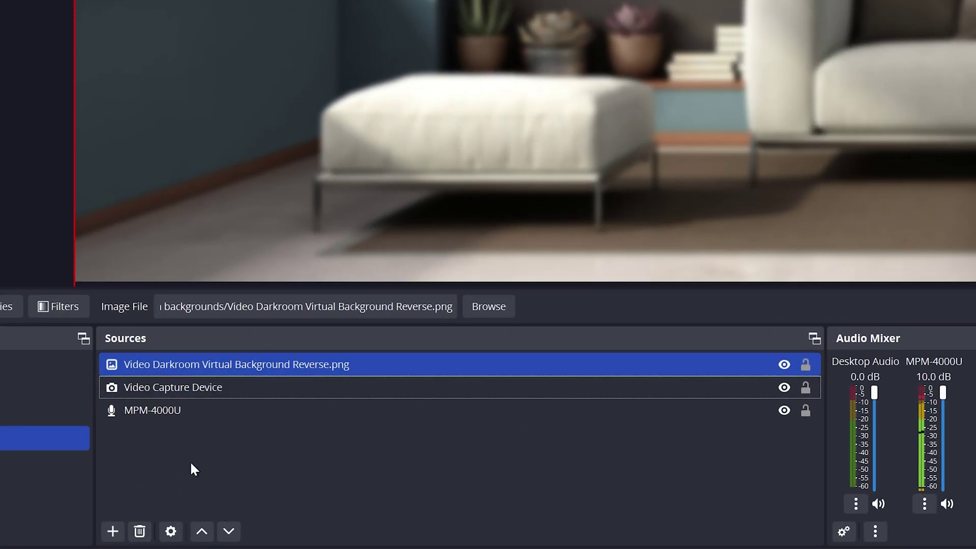
left_click_drag(179, 363, 179, 410)
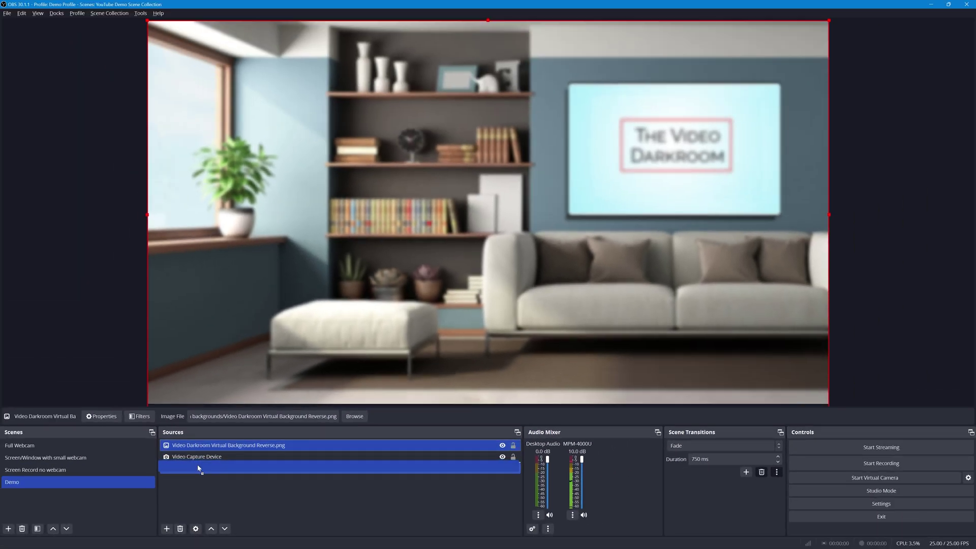
left_click_drag(199, 468, 199, 468)
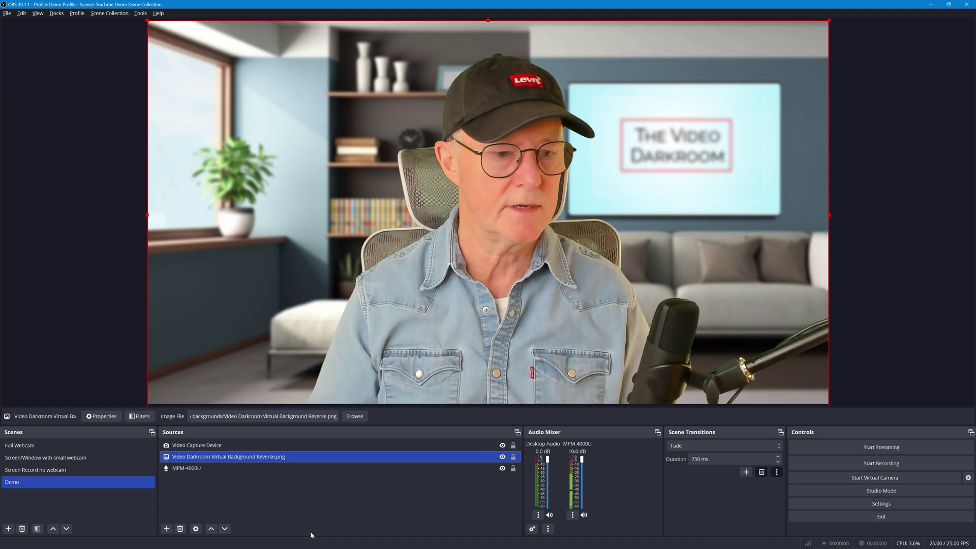
Add the existing 'CBZ Media Virtual Background' image and layer it below the webcam
left_click(191, 494)
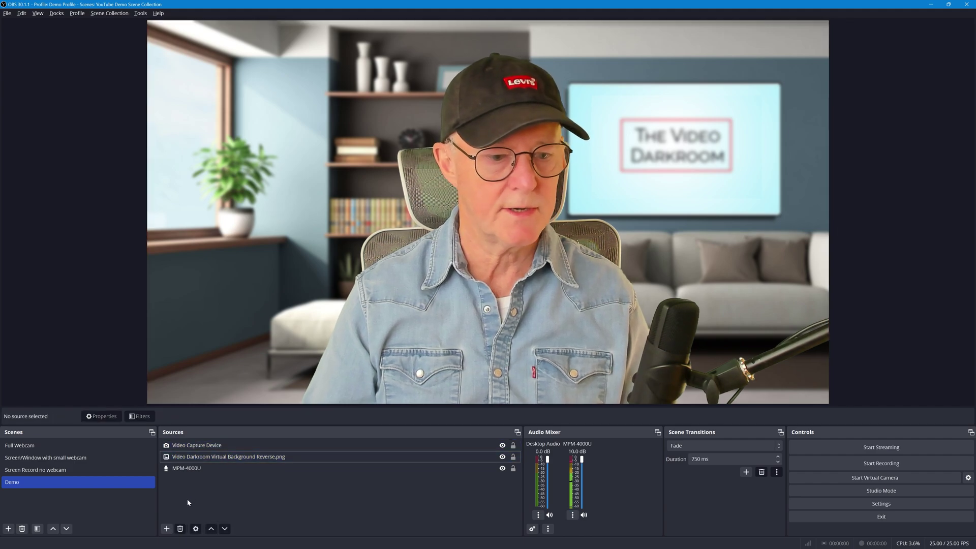
left_click(167, 529)
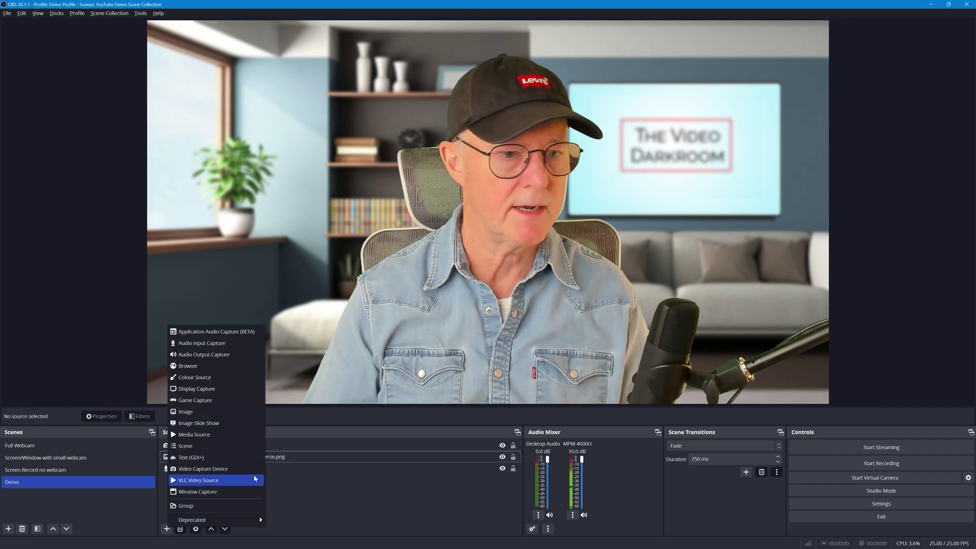
left_click(193, 413)
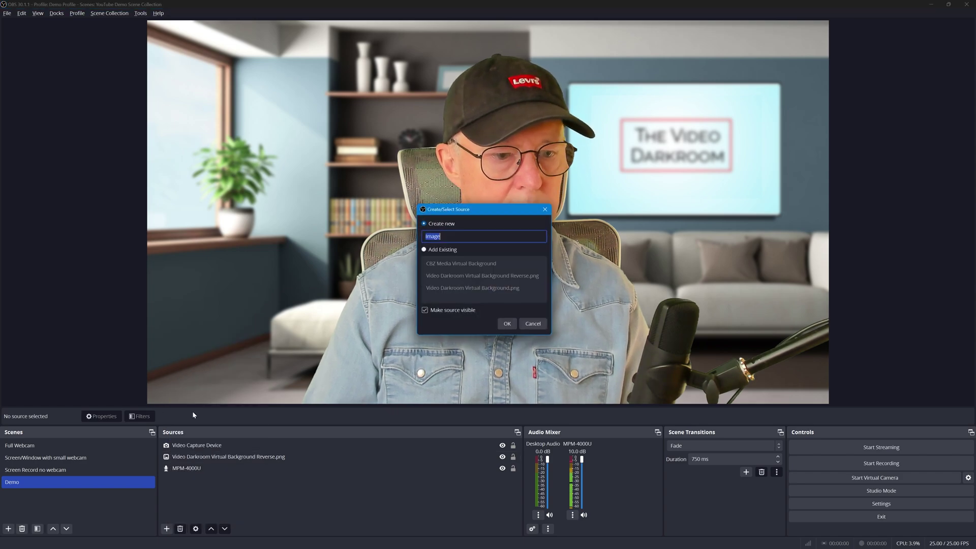
left_click(444, 250)
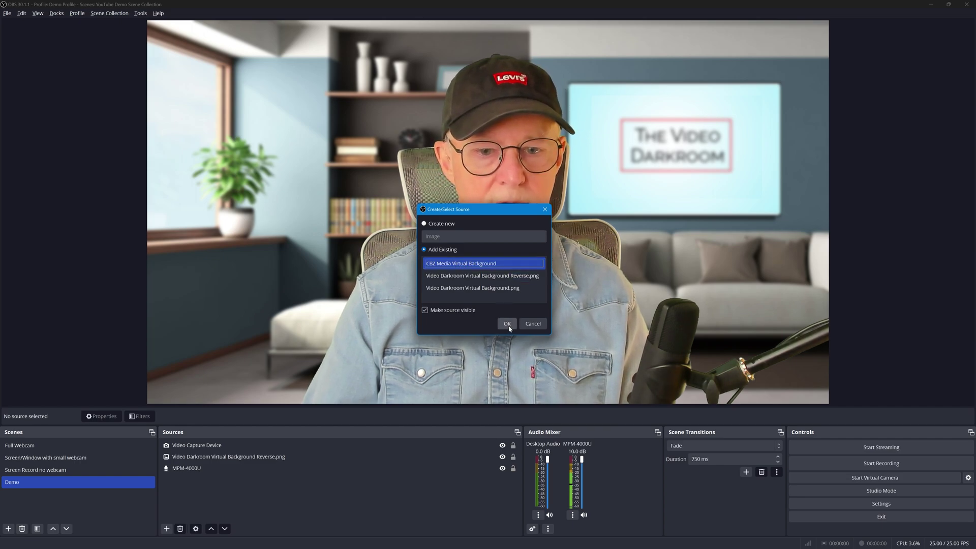
left_click(508, 325)
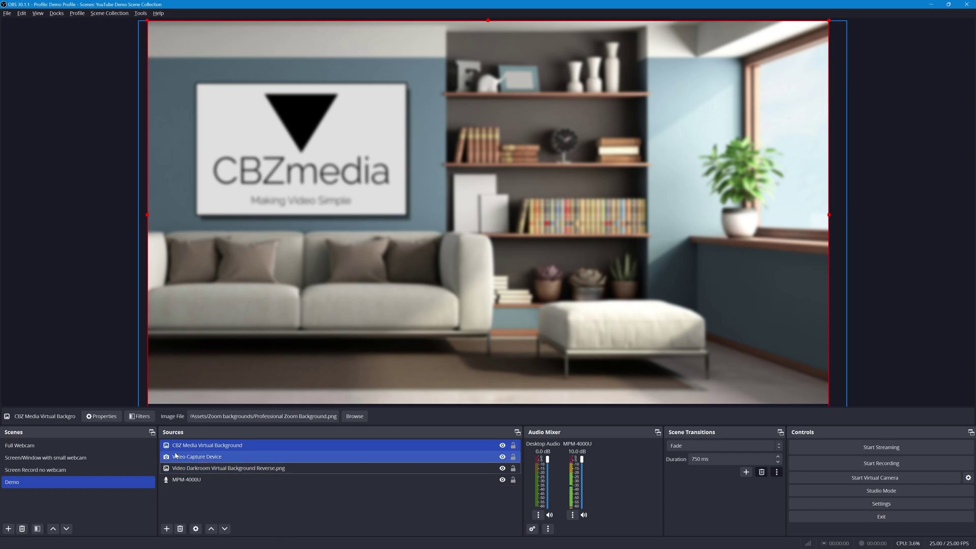
left_click_drag(174, 446, 170, 464)
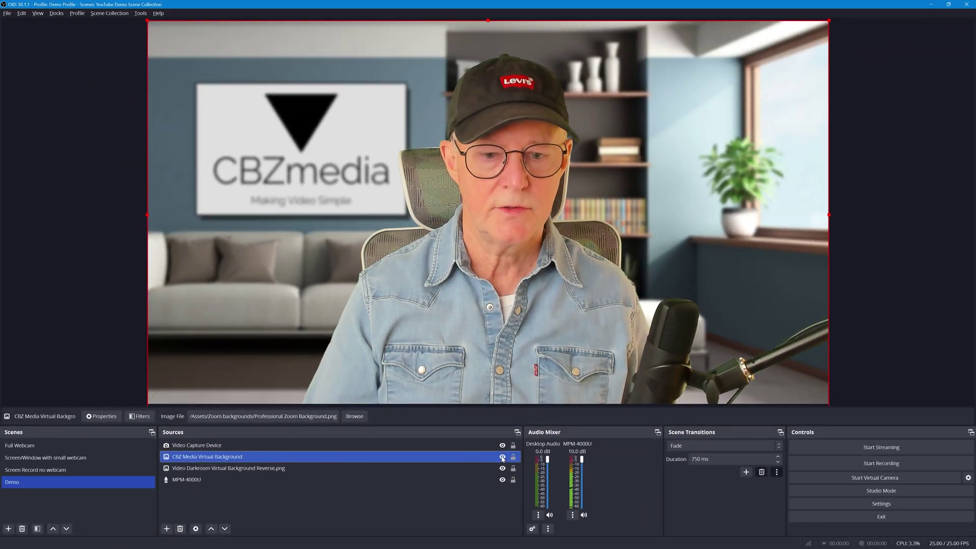
Hide the CBZ Media Virtual Background and start renaming the Demo scene
left_click(503, 458)
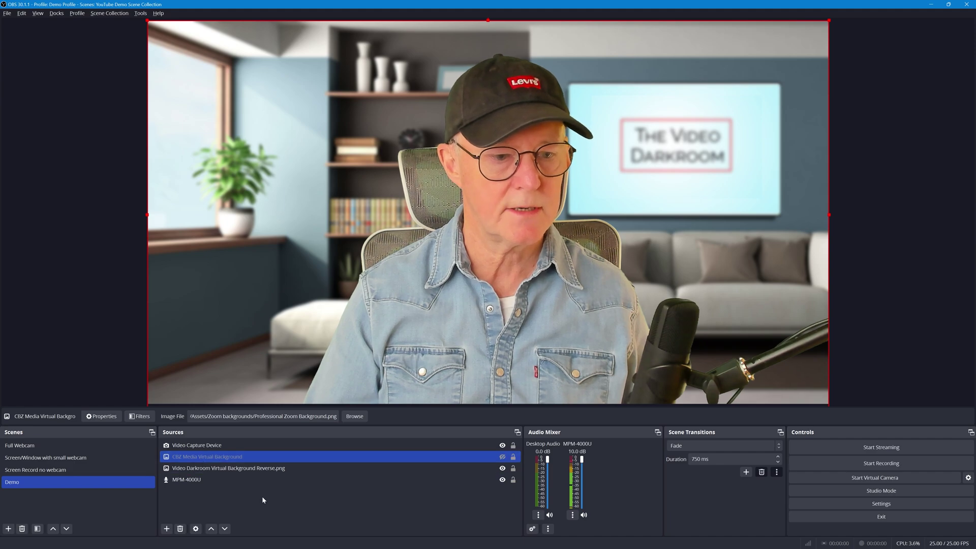
left_click(197, 472, "ctrl")
left_click(241, 472, "ctrl")
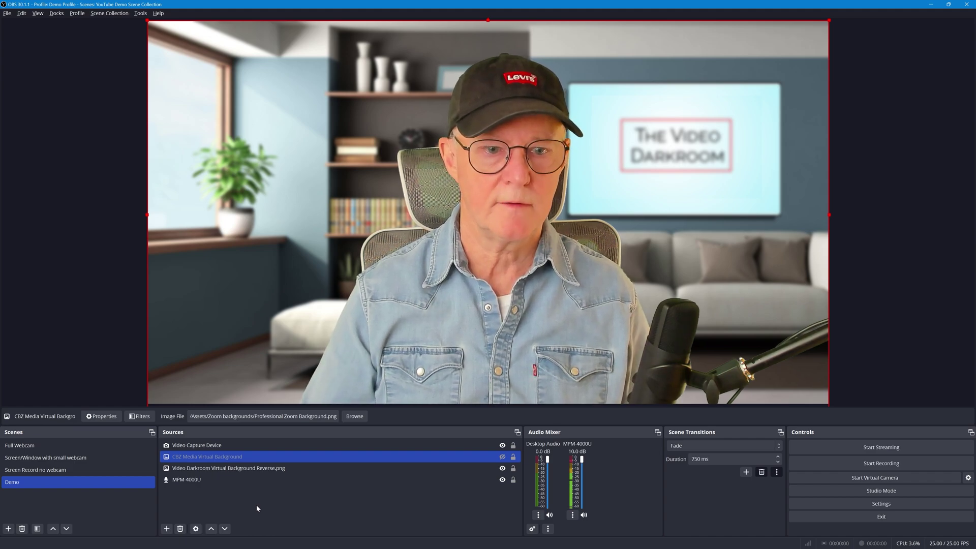
key("F2")
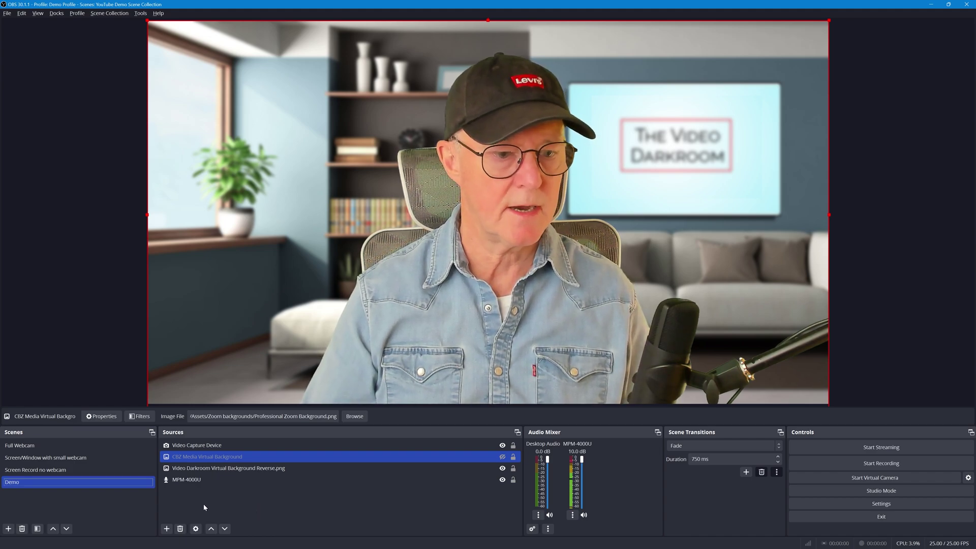
Add the existing 'Premiere Window' capture, stretch it across the canvas, and place it below the webcam
left_click(167, 529)
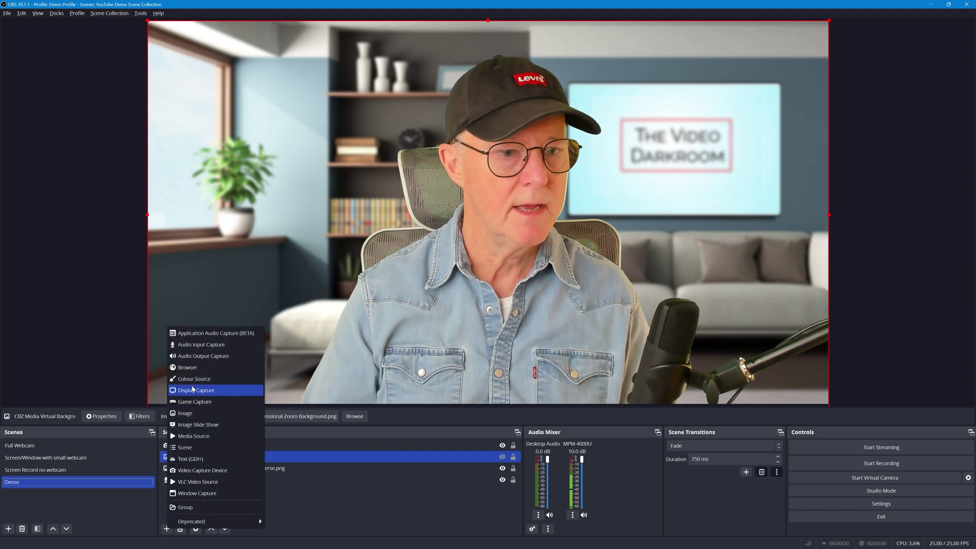
left_click(199, 494)
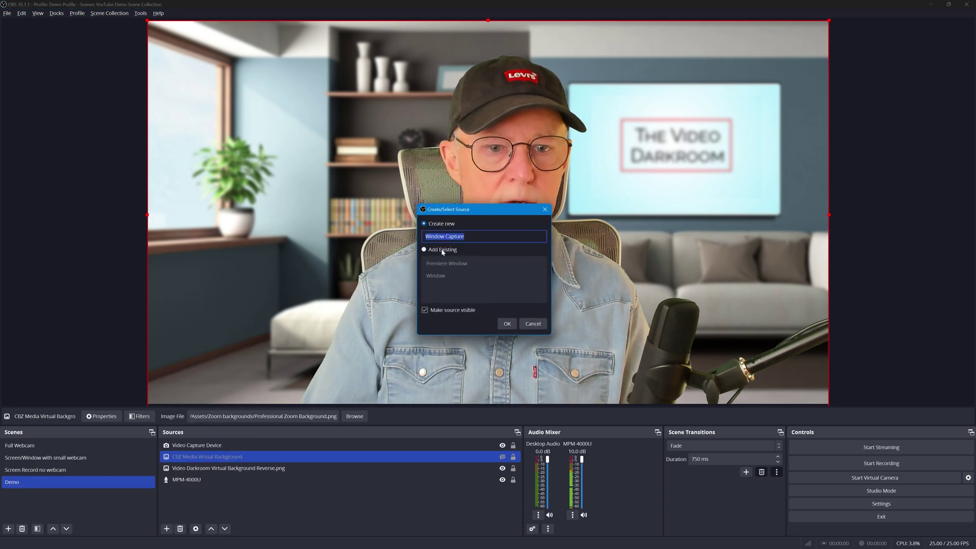
left_click(426, 251)
left_click(431, 264)
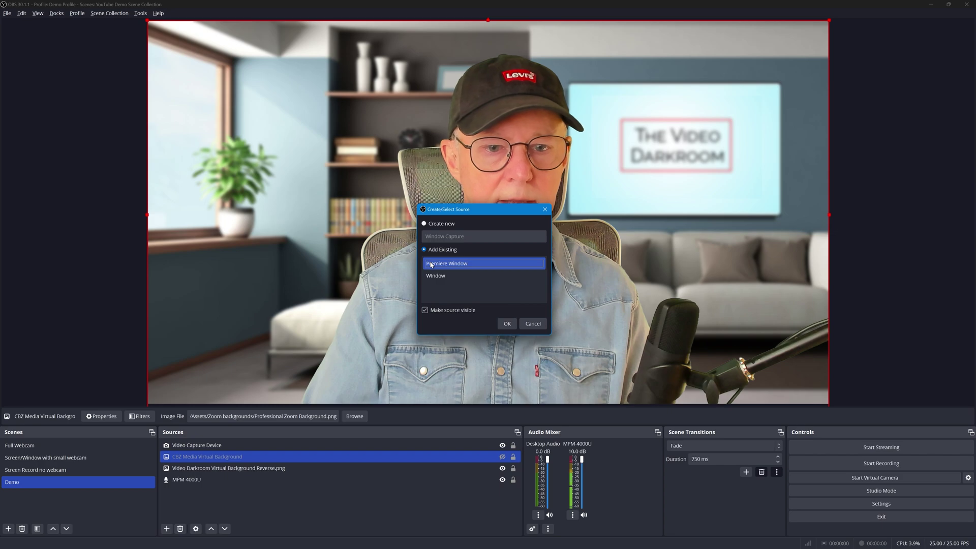
left_click(508, 324)
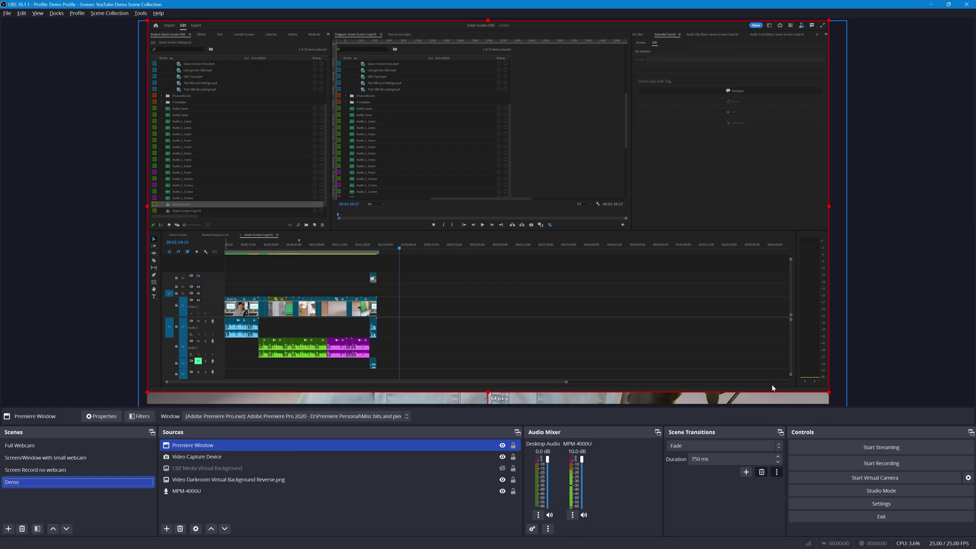
left_click_drag(827, 393, 839, 404)
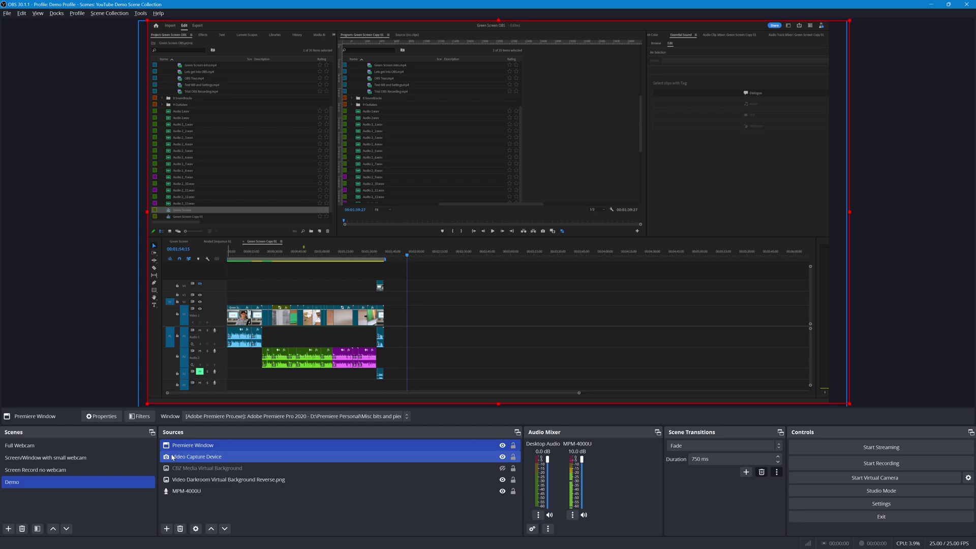
left_click_drag(183, 449, 182, 465)
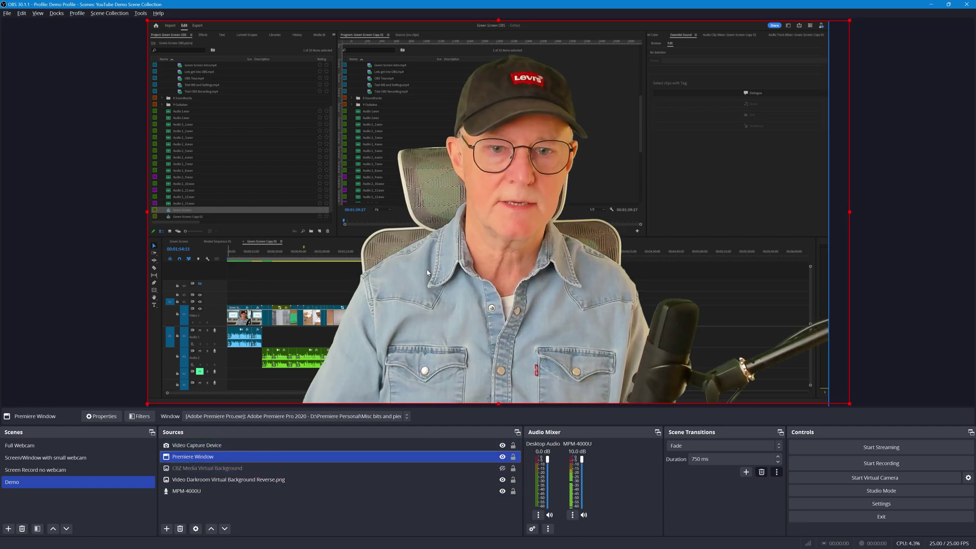
Shrink the webcam, crop its left and right sides, and tuck it into the bottom-right corner
left_click(184, 447)
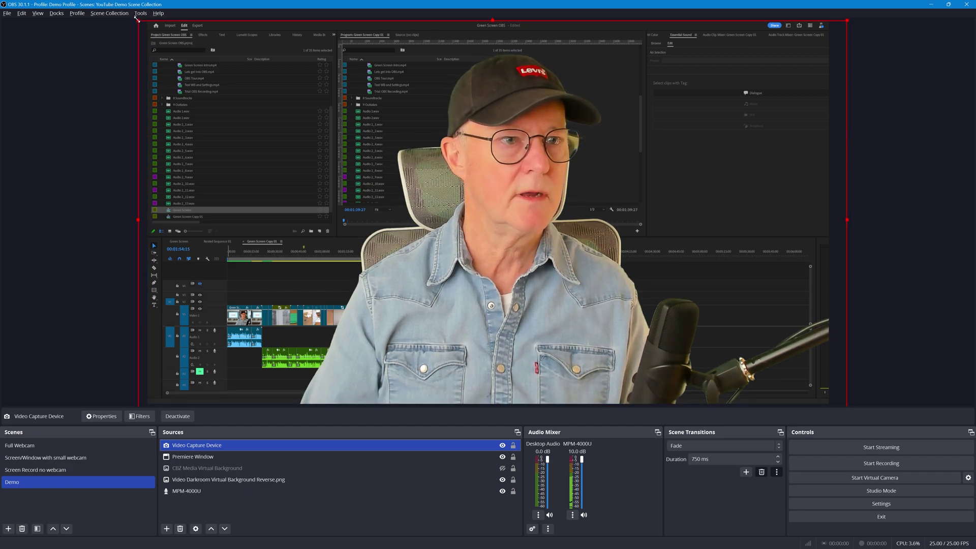
left_click_drag(137, 18, 648, 351)
left_click_drag(758, 380, 798, 360)
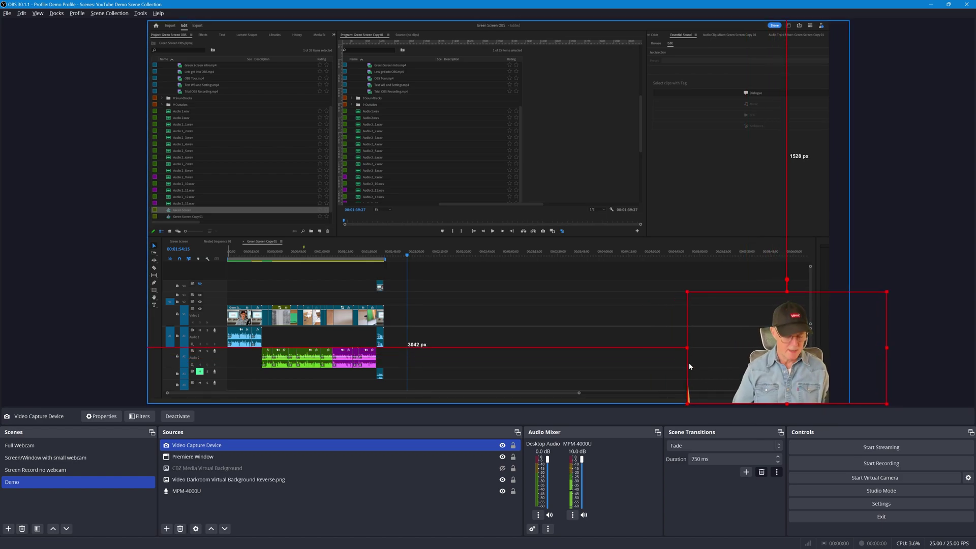
left_click_drag(689, 347, 719, 348)
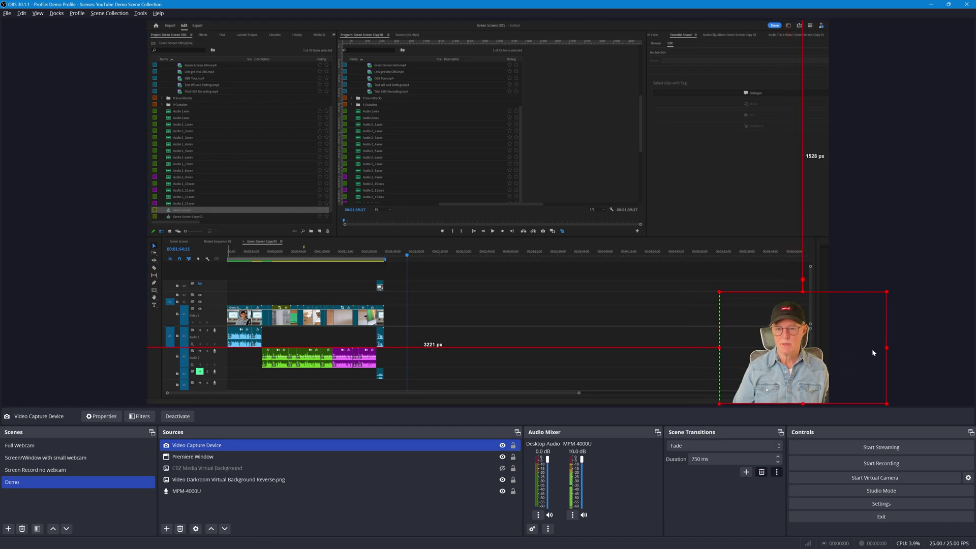
left_click_drag(887, 349, 846, 348)
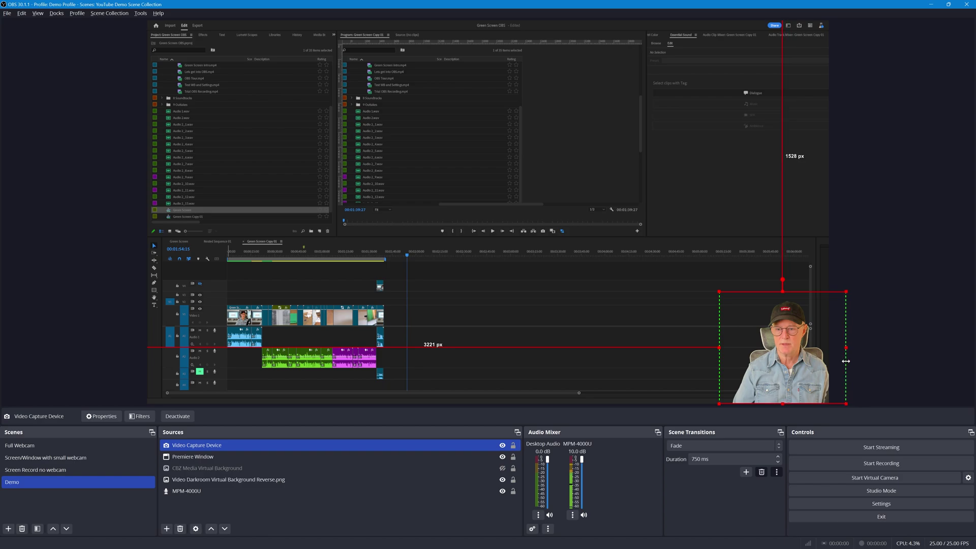
mouse_move(784, 387)
left_mouse_down()
mouse_move(723, 337)
mouse_move(311, 355)
mouse_move(375, 371)
mouse_move(750, 375)
mouse_move(795, 387)
left_mouse_up()
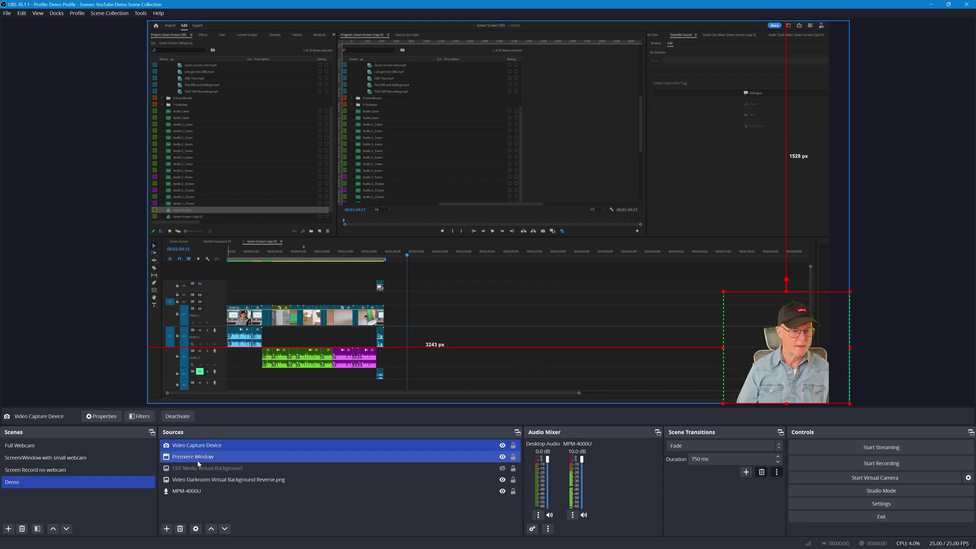
left_click(206, 509)
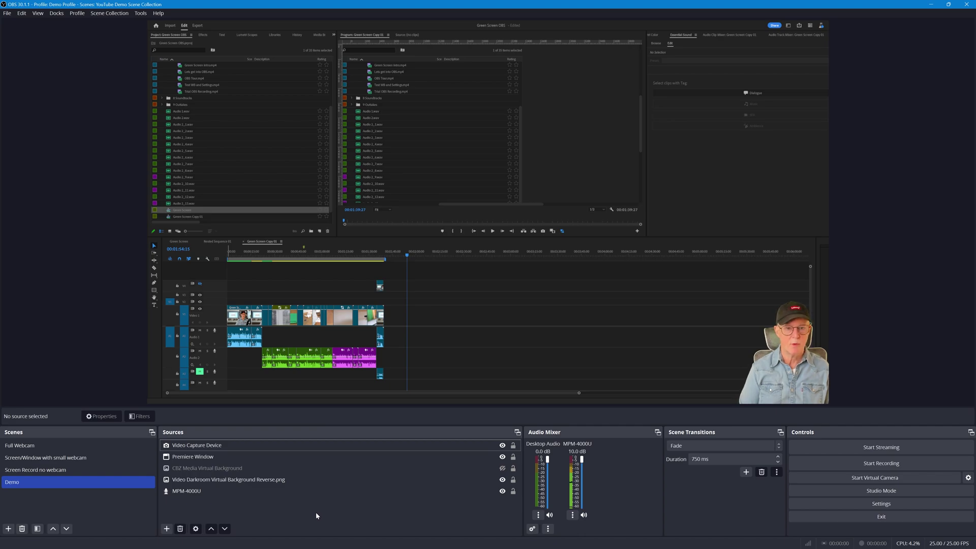
left_click(320, 493)
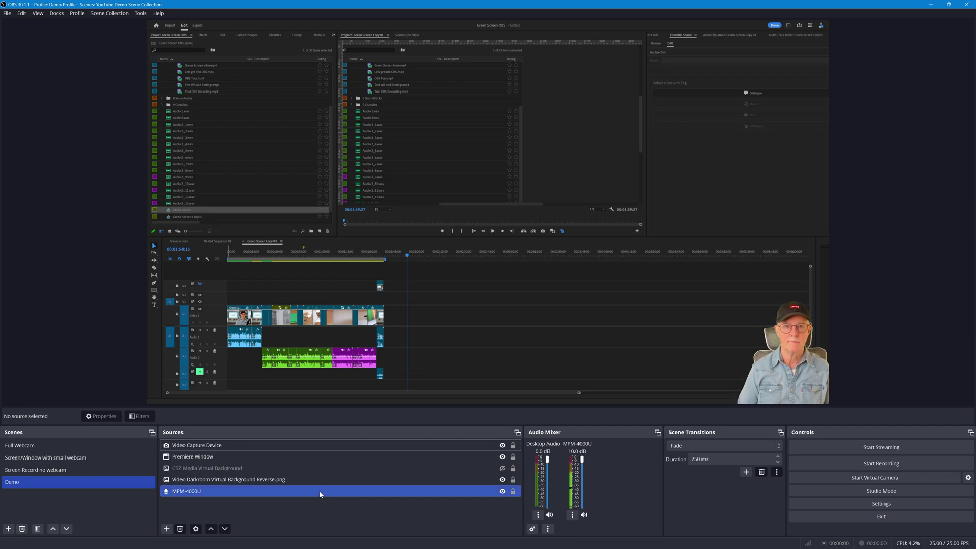
left_click(178, 506)
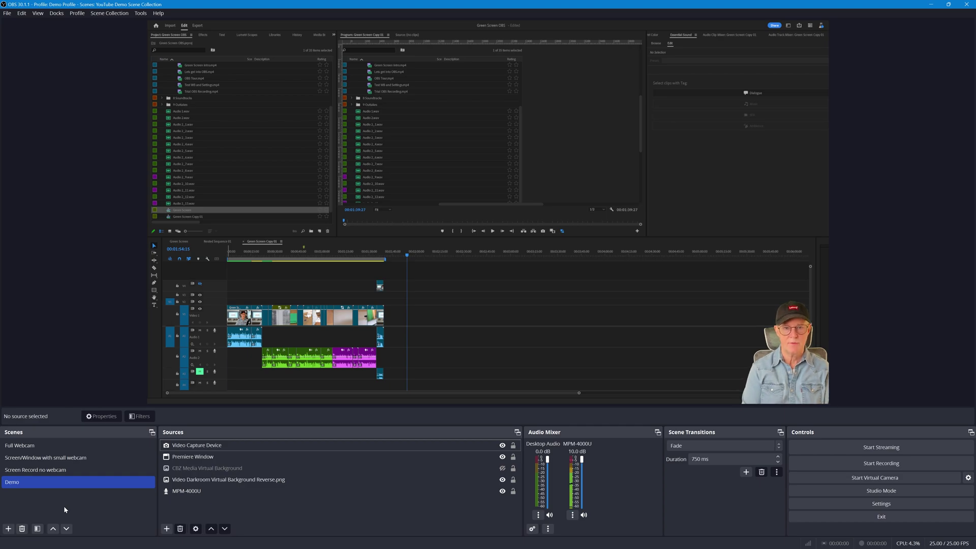